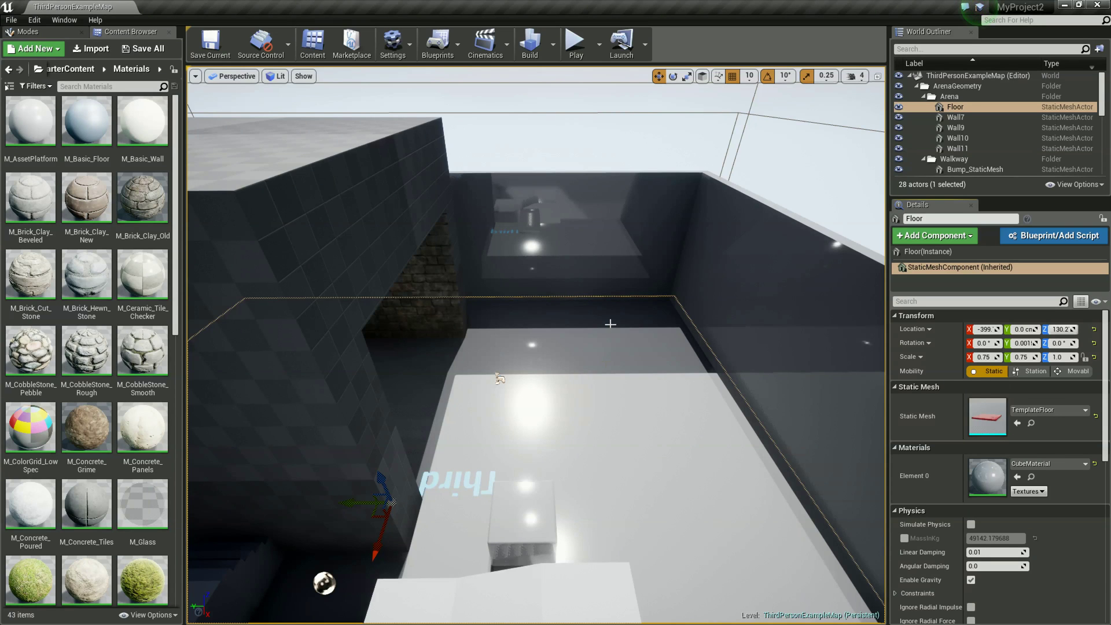
Fly the view across the arena floor and pull back toward the brick wall.
right_click_drag(588, 310, 588, 310)
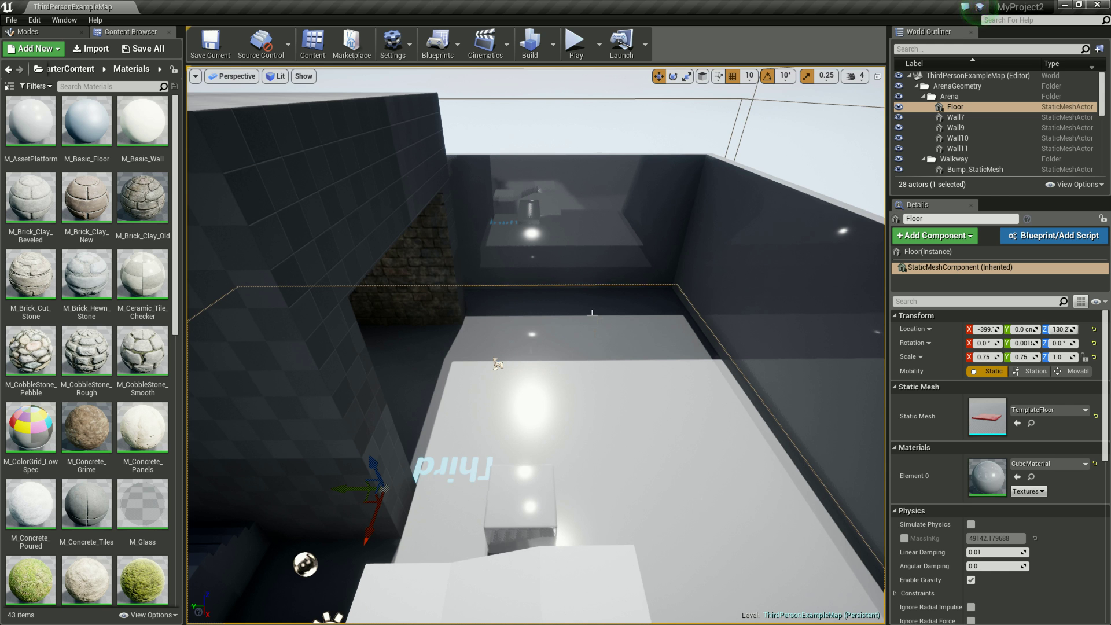
right_click_drag(592, 302, 563, 145)
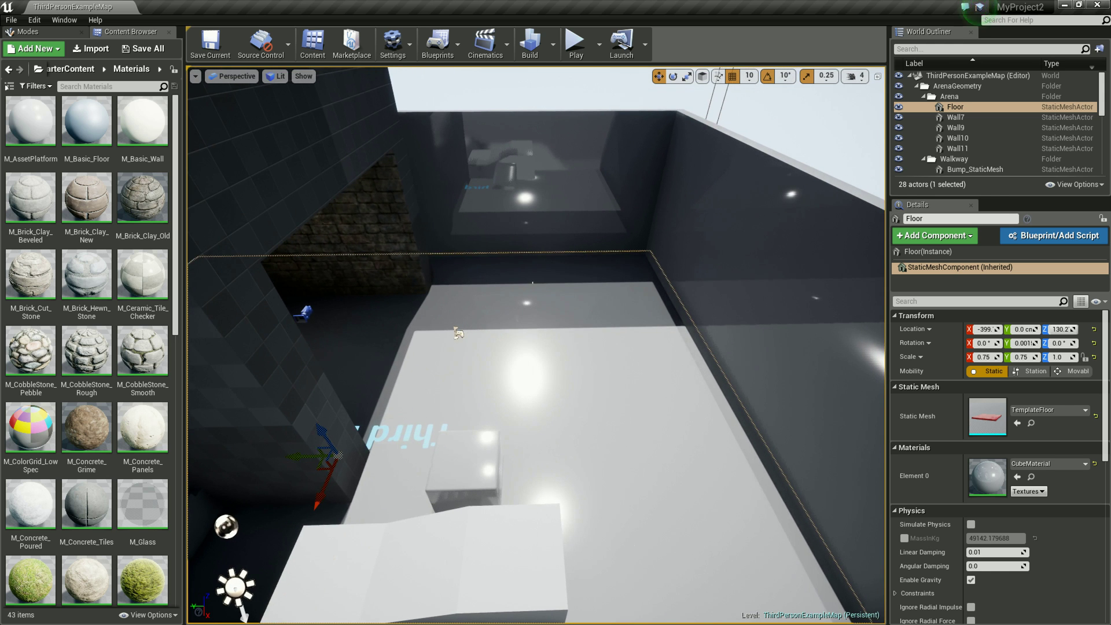
right_click_drag(458, 332, 425, 327)
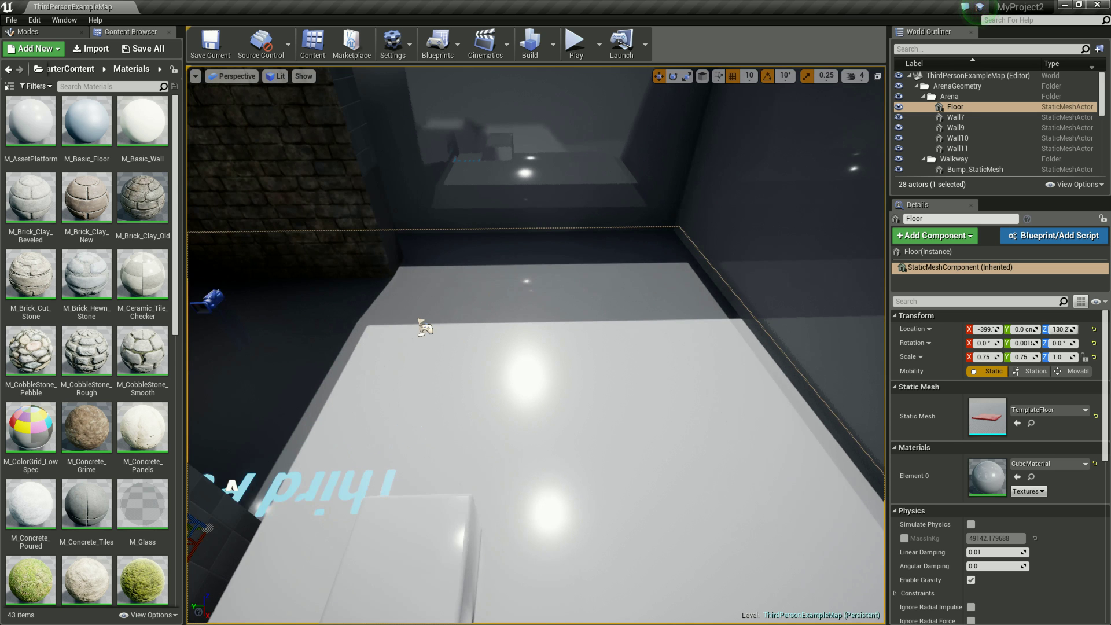
mouse_move(421, 255)
right_mouse_down()
mouse_move(524, 330)
mouse_move(547, 313)
right_mouse_up()
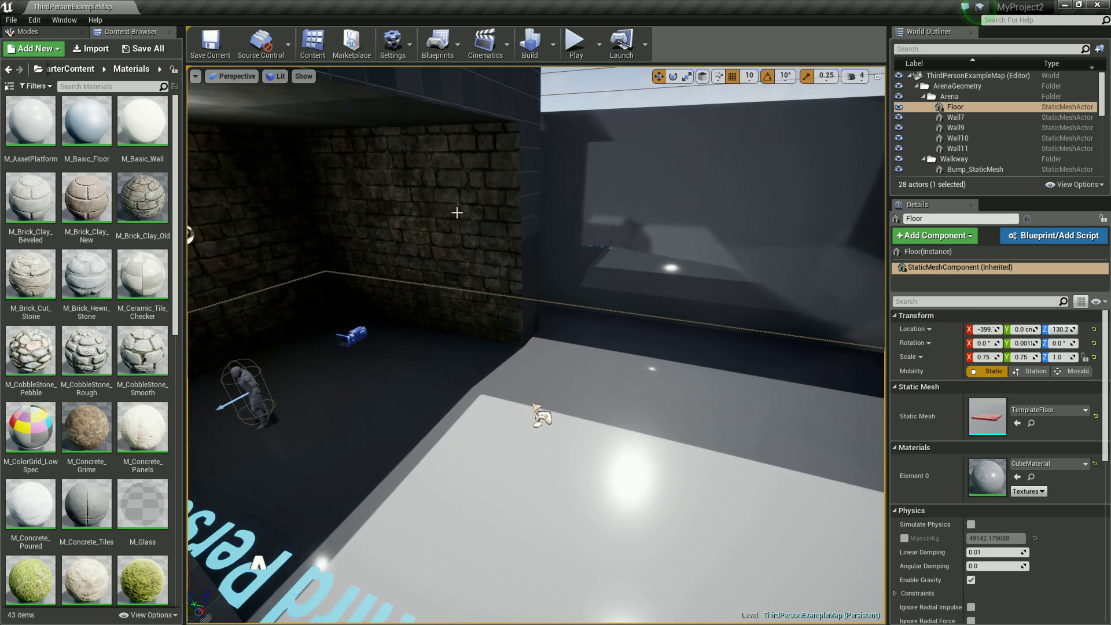
Select the brick wall Box Brush3 to show its M_Brick_Clay_Old material.
left_click(457, 213)
key("ctrl+z")
left_click(507, 181)
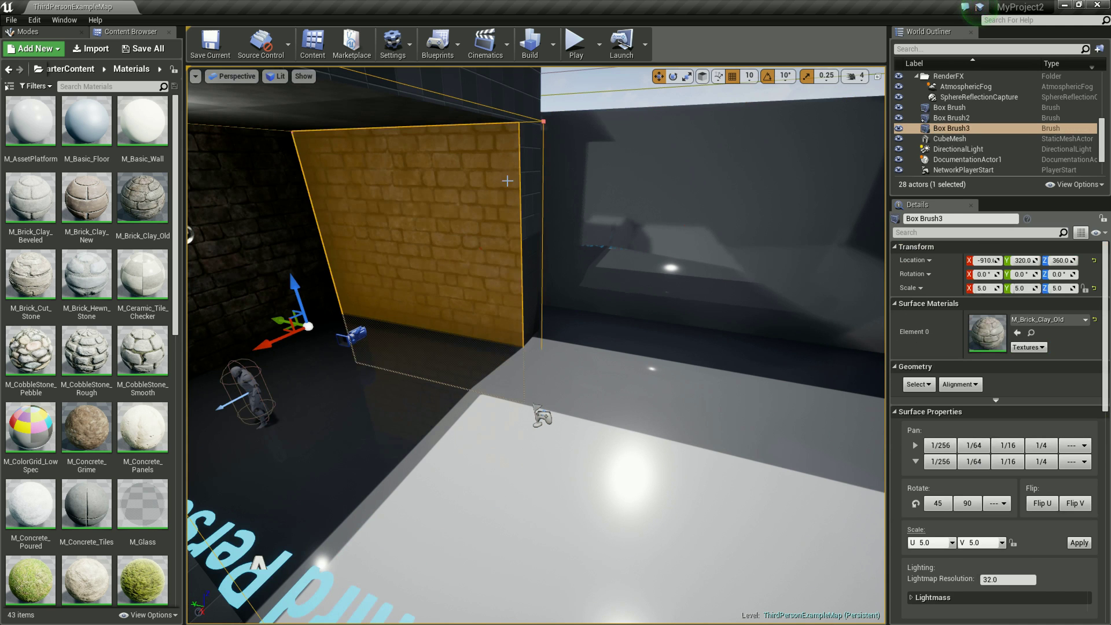
key("ctrl+z")
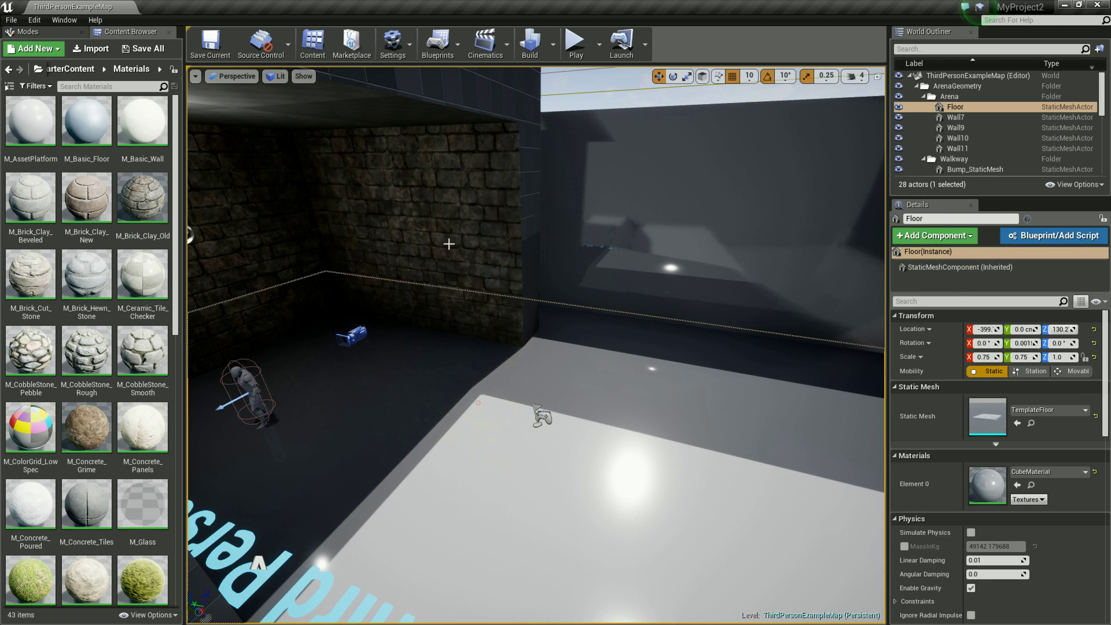
mouse_move(570, 322)
right_mouse_down()
mouse_move(631, 384)
mouse_move(625, 313)
right_mouse_up()
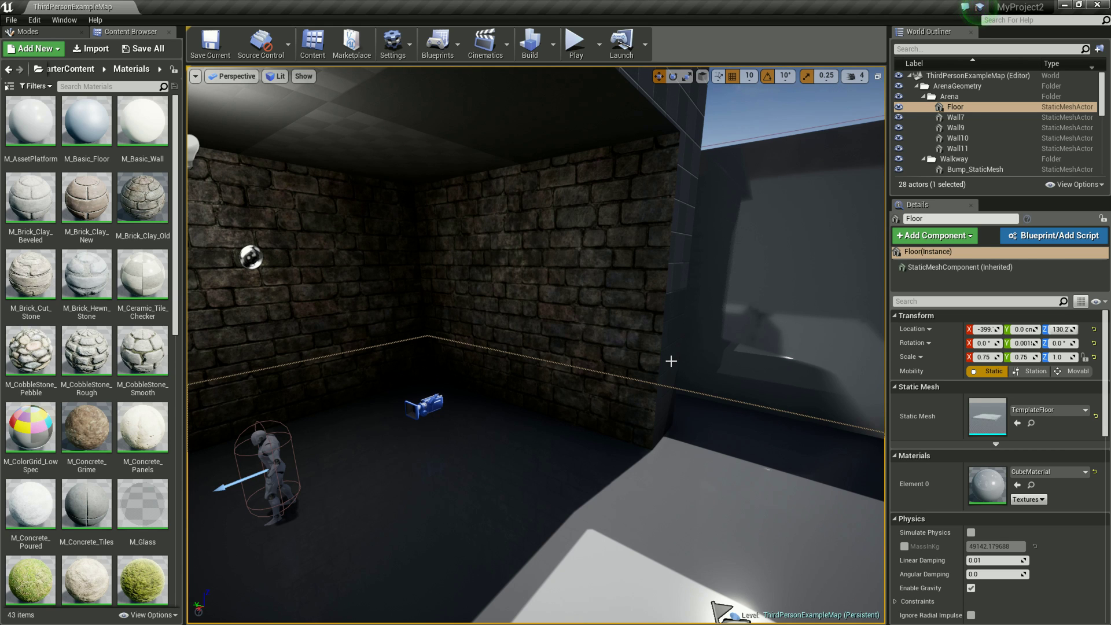
left_click(629, 323)
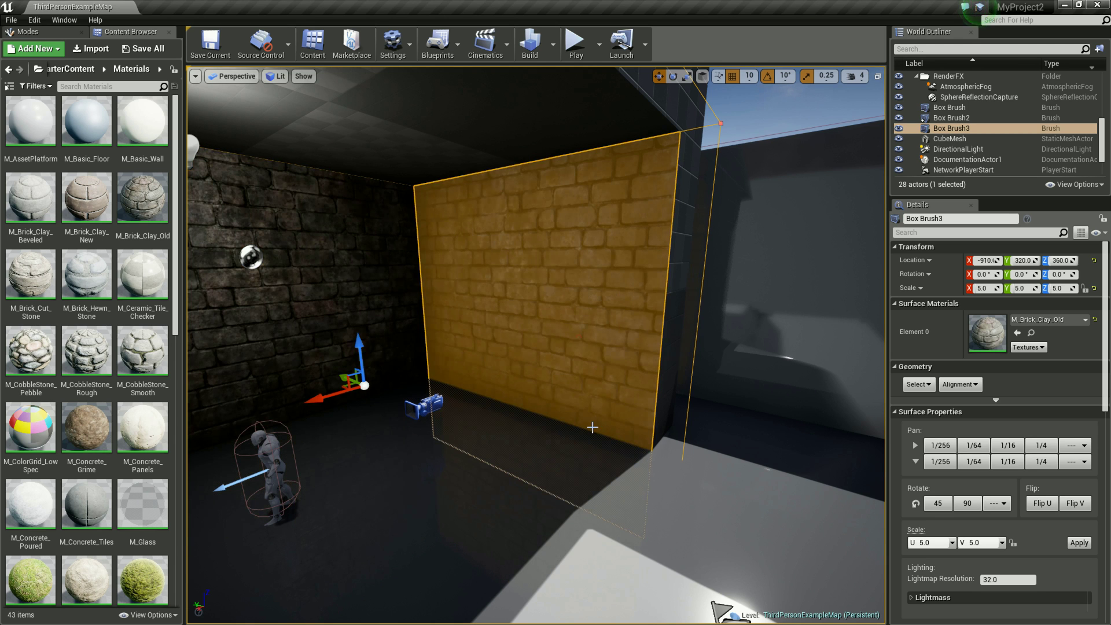
Alternate selection between the arena wall Wall9 and brick brush Box Brush3 to compare them.
mouse_move(546, 453)
middle_mouse_down()
mouse_move(608, 431)
mouse_move(590, 439)
middle_mouse_up()
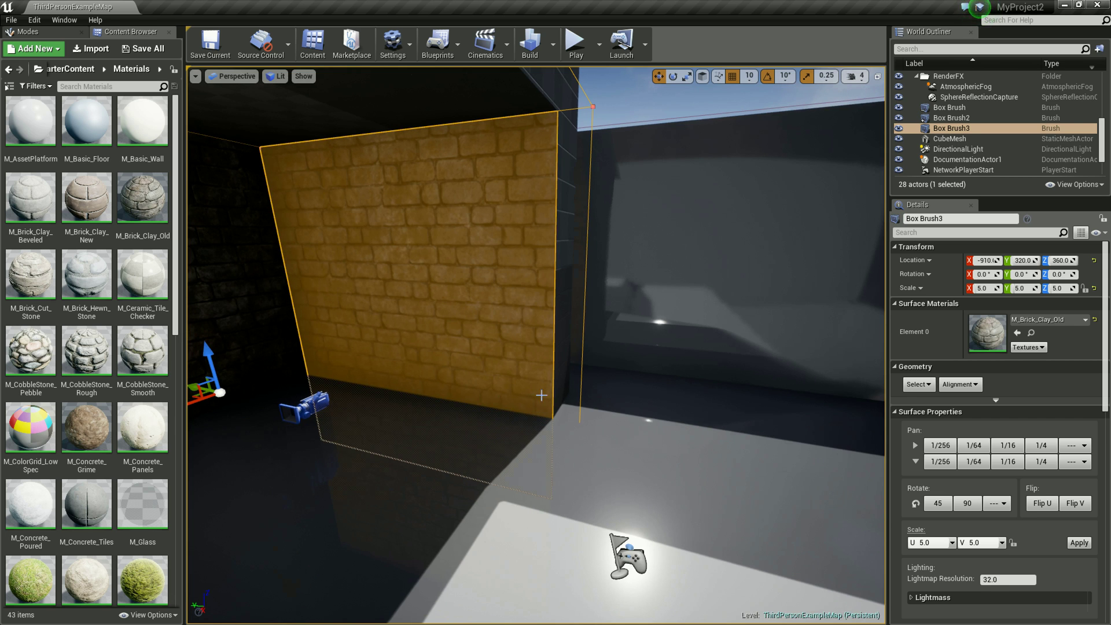
left_click(838, 288)
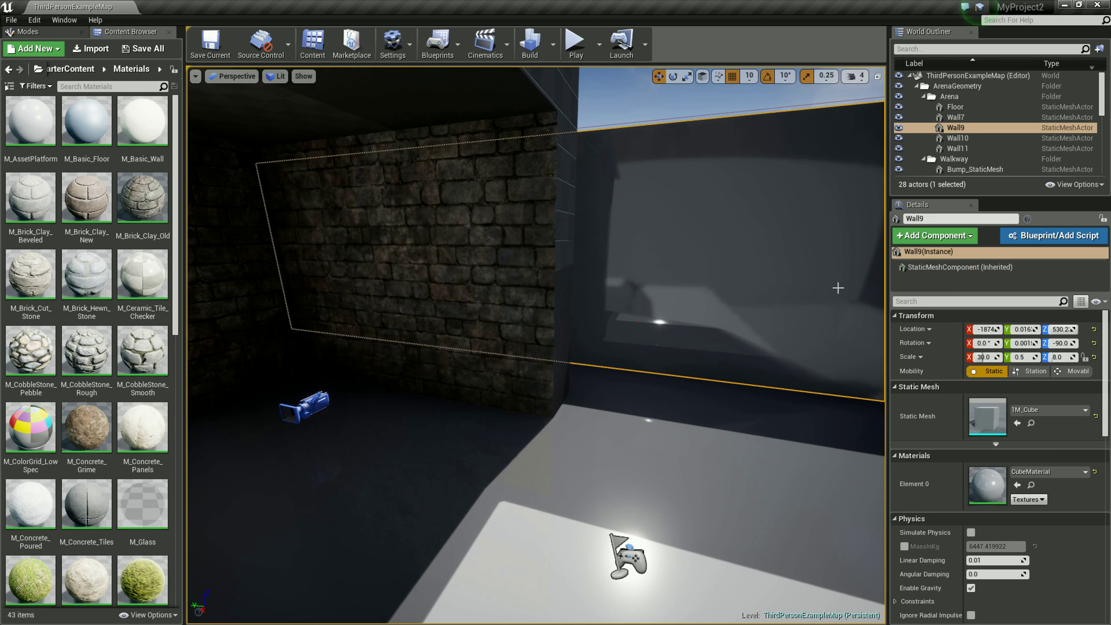
left_click(441, 198)
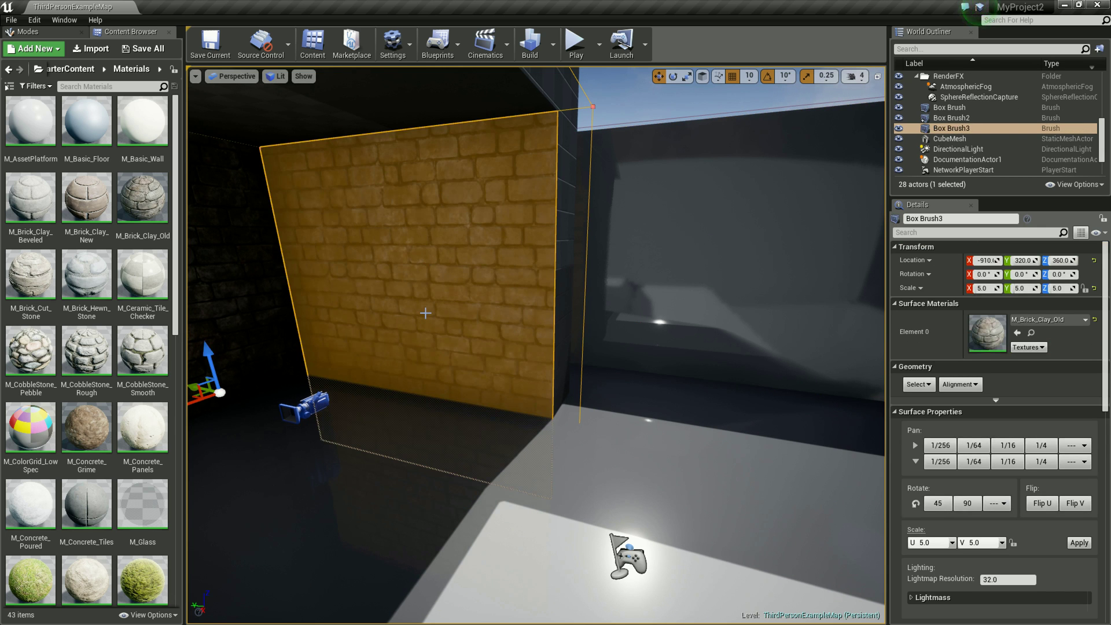
left_click(727, 336)
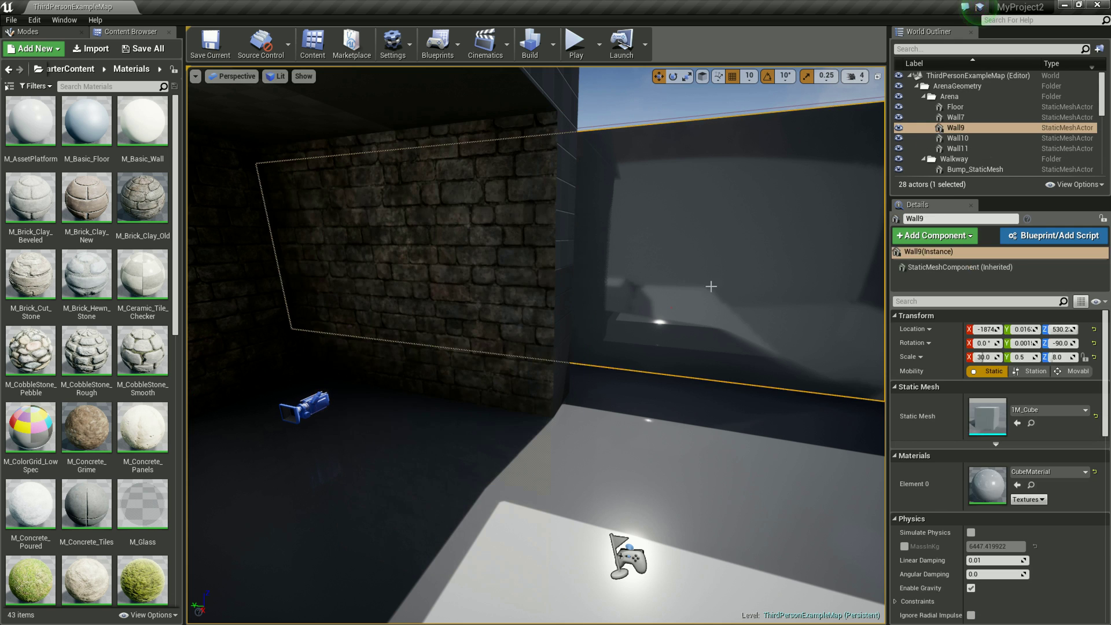
left_click(453, 255)
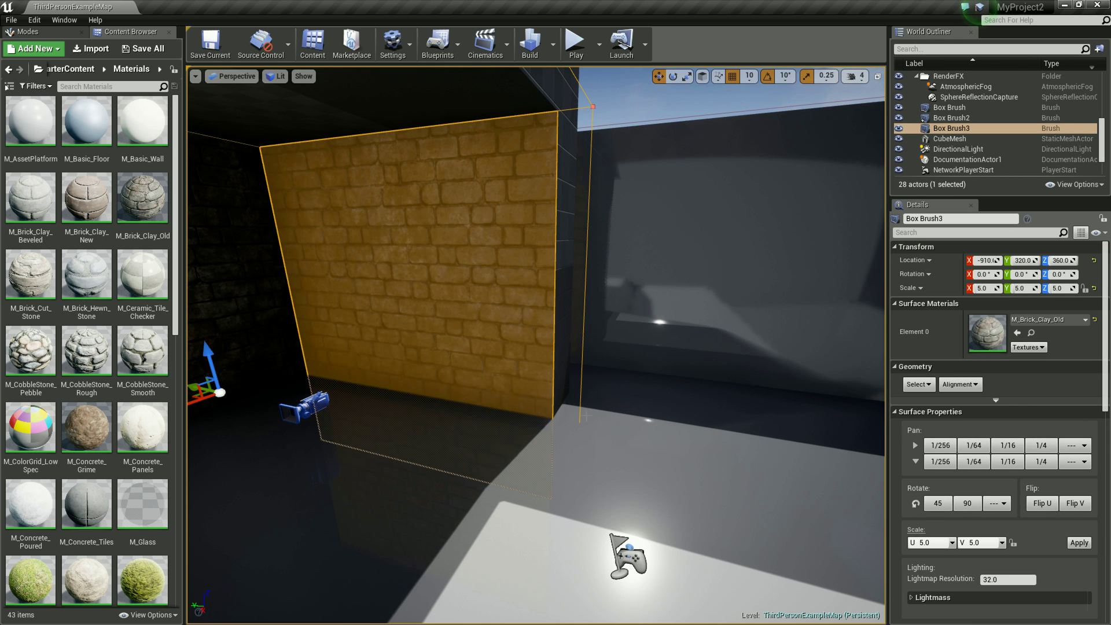
Orbit around the walls and select Box Brush2, the panel framing the doorway.
mouse_move(520, 428)
left_mouse_down()
mouse_move(540, 415)
mouse_move(510, 430)
mouse_move(521, 310)
left_mouse_up()
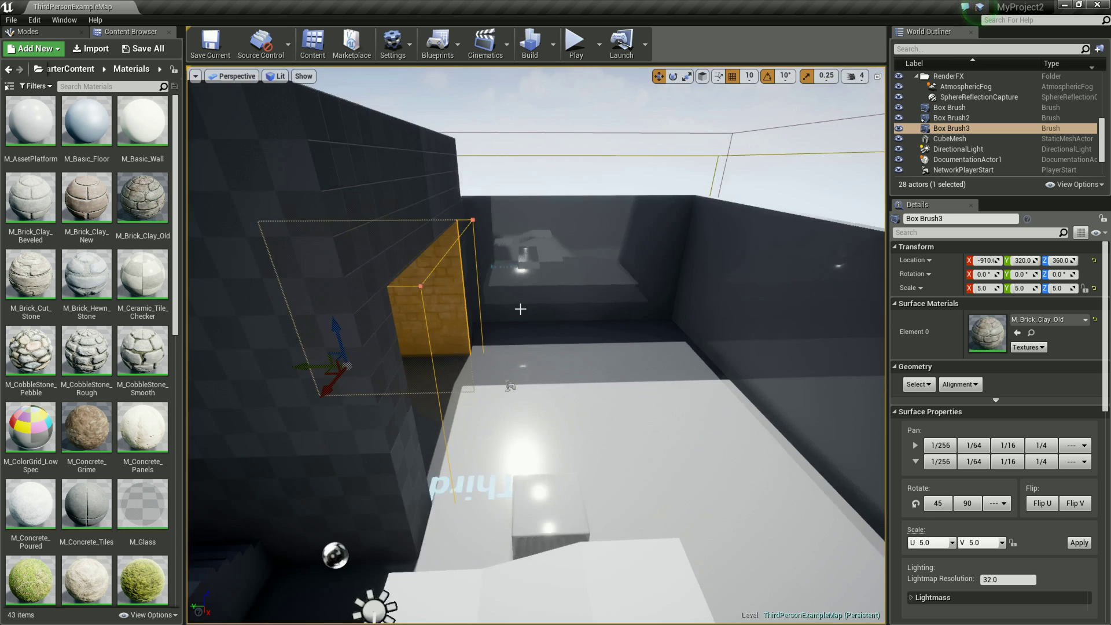
left_click(561, 282)
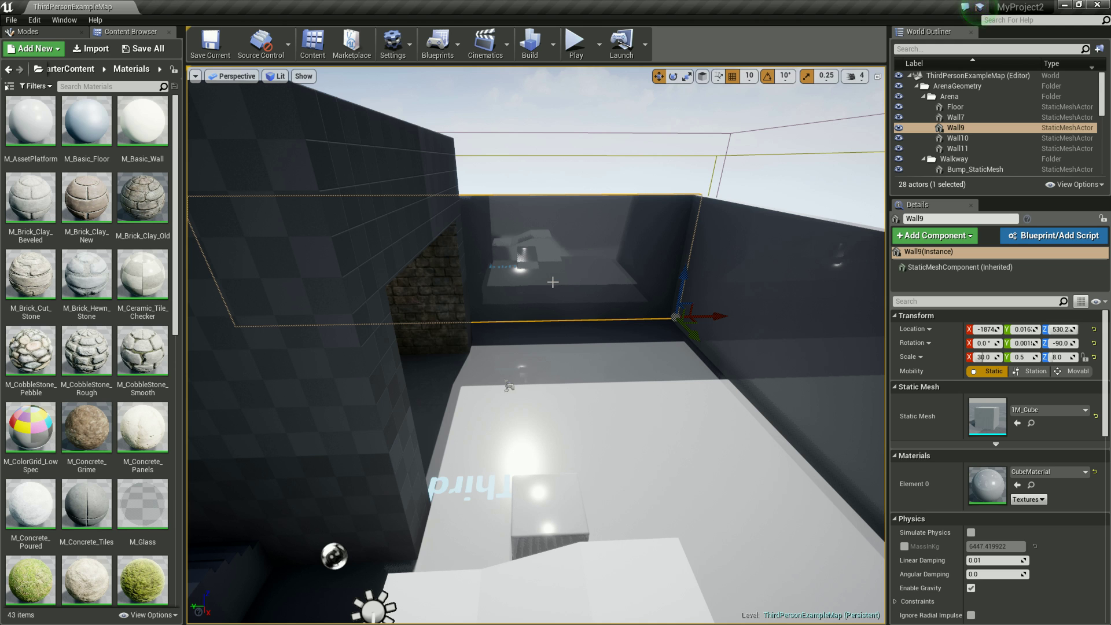
left_click_drag(553, 282, 497, 274)
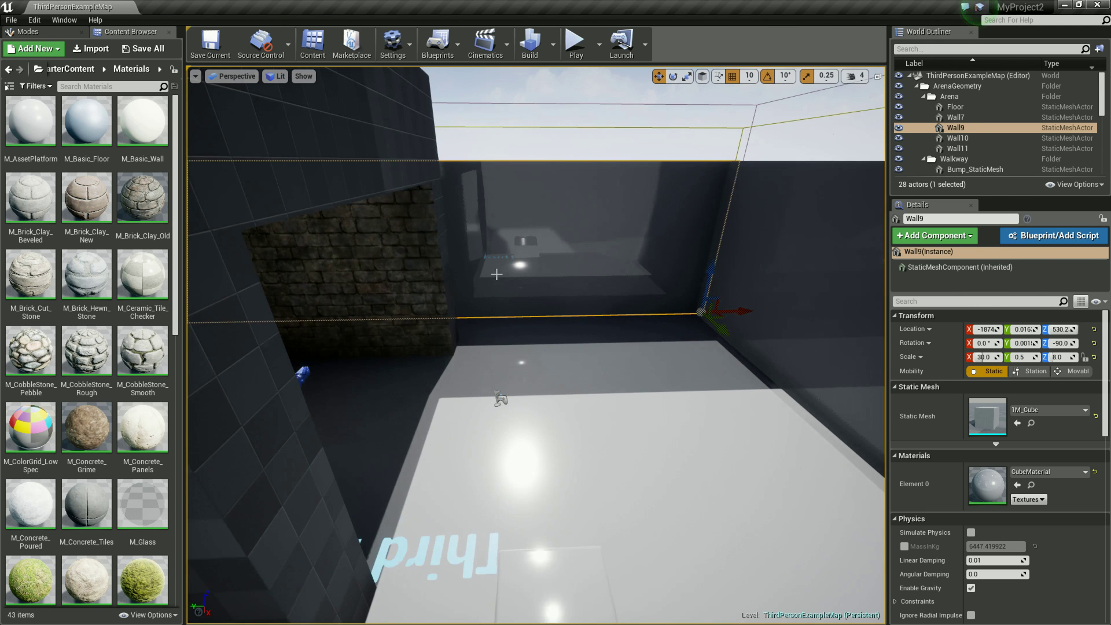
left_click(417, 270)
left_click(603, 267)
right_click_drag(724, 329, 680, 379)
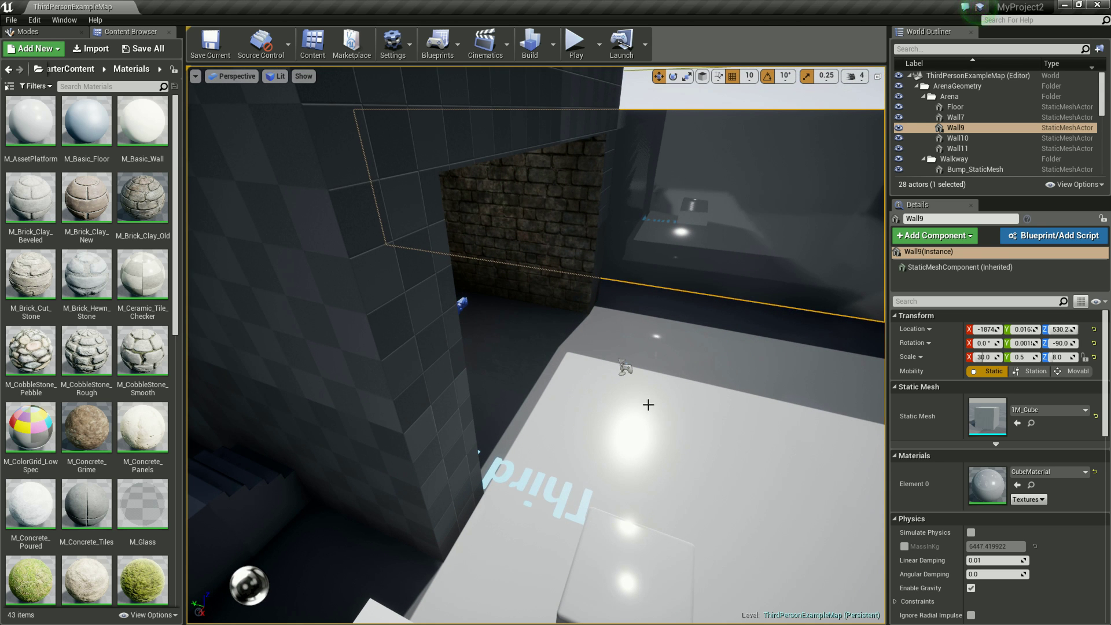
left_click(374, 280)
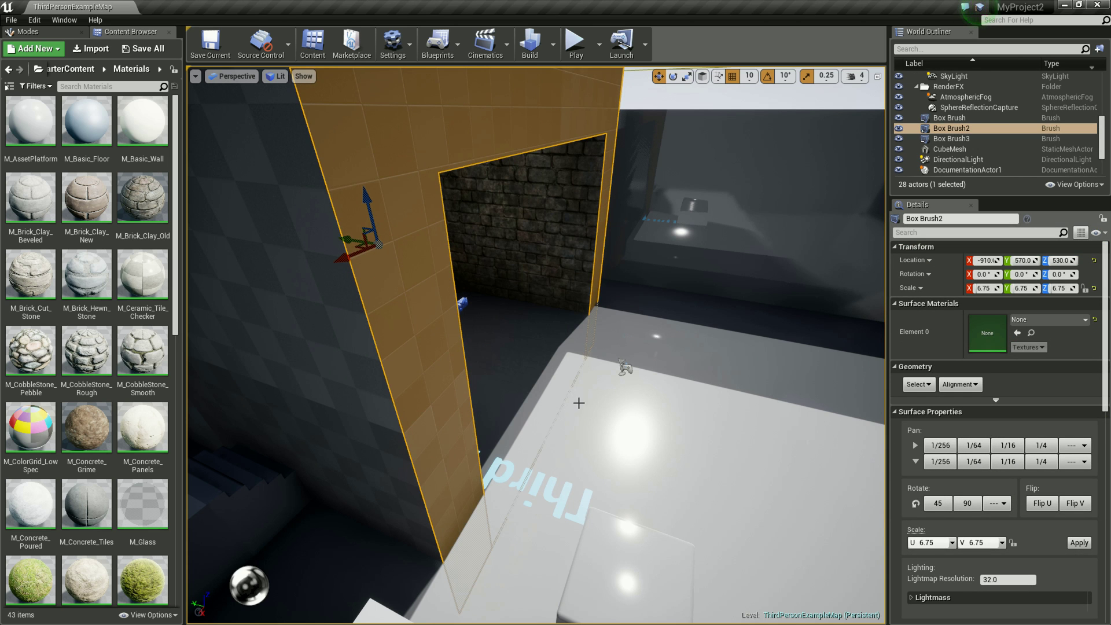
Frame Box Brush2, turn toward the arena wall, and select Wall9 to reveal its CubeMaterial.
key("f")
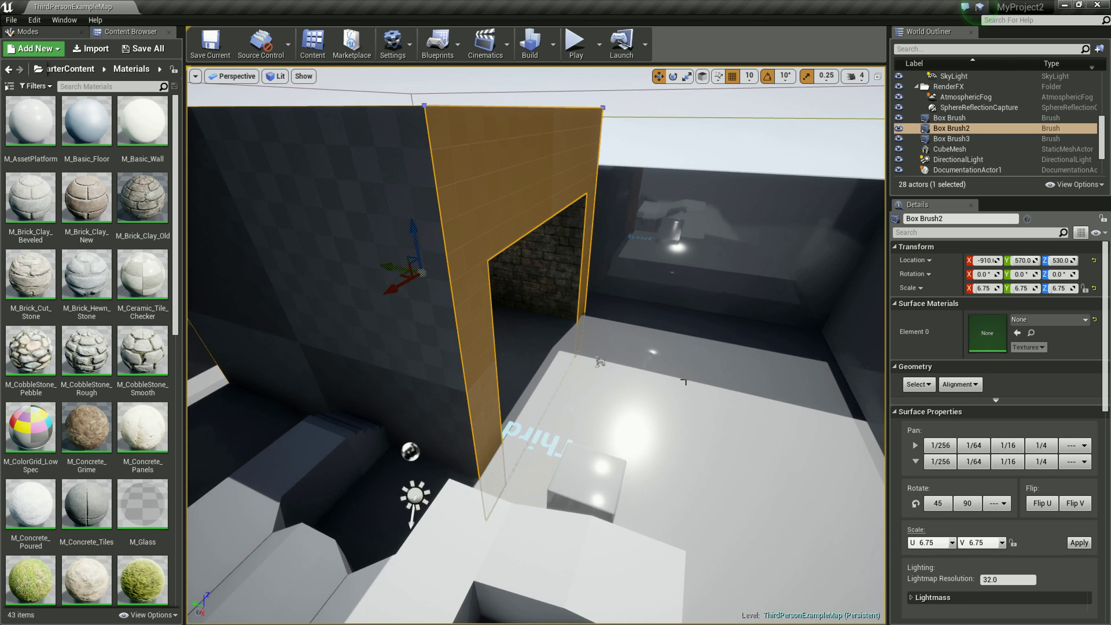
right_click_drag(684, 381, 723, 377)
left_click(562, 234)
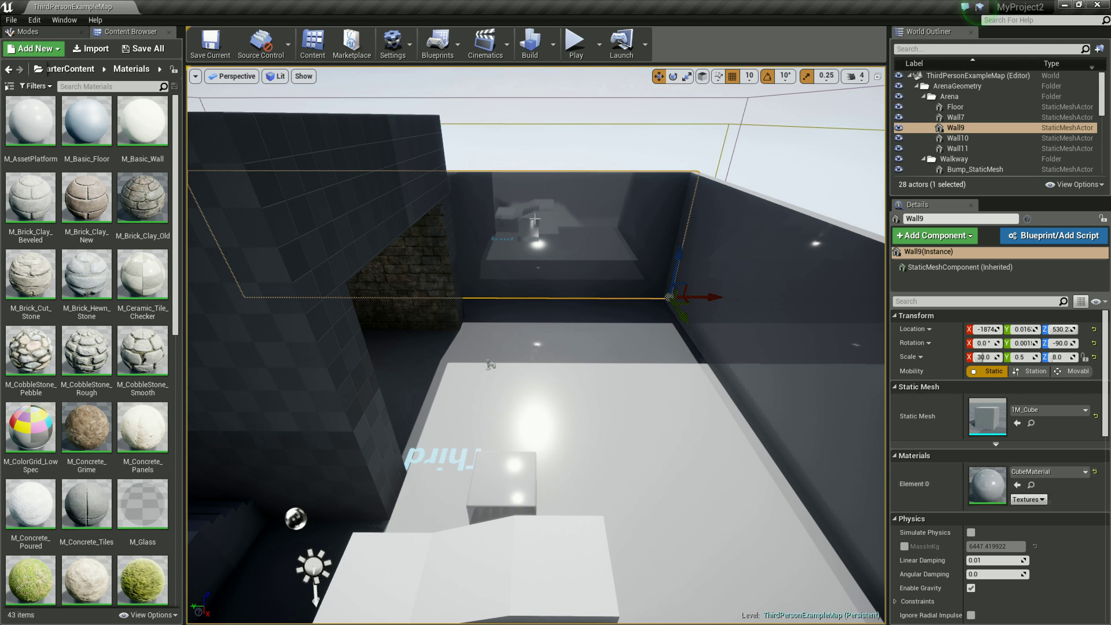
Browse StarterContent's Materials folder, then open Wall9's CubeMaterial in the material editor.
left_click(71, 69)
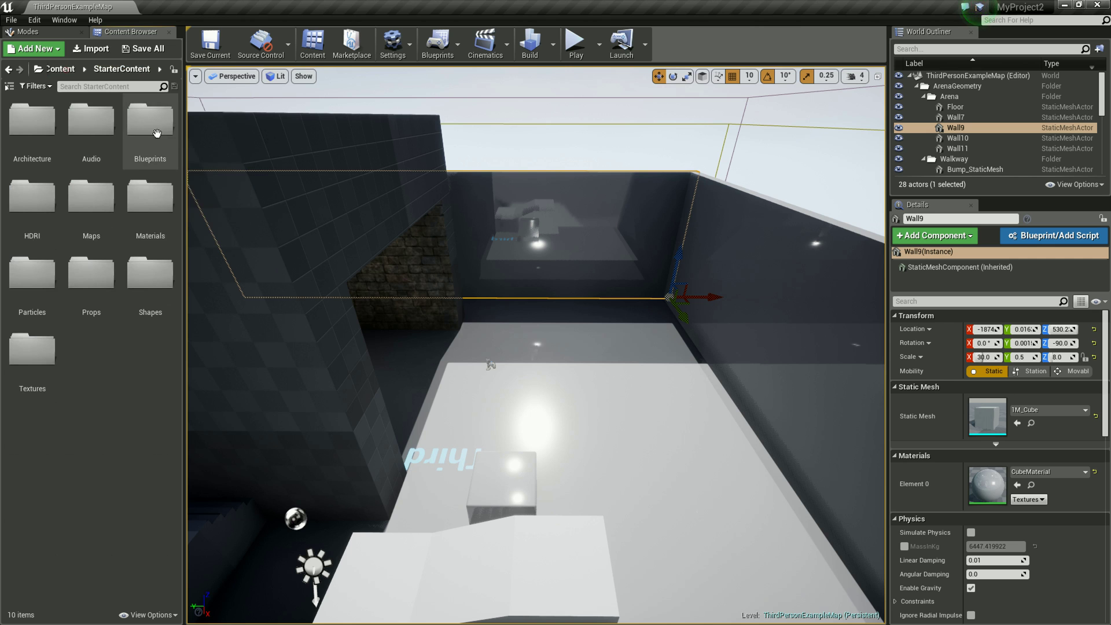
double_click(150, 198)
scroll(148, 221, "down", 10)
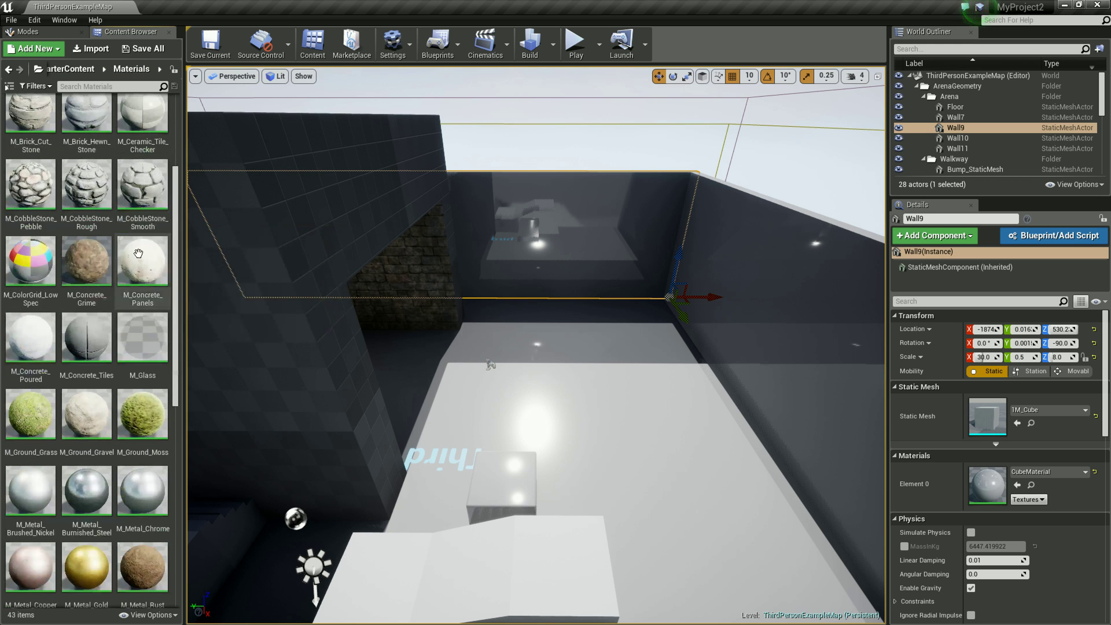
scroll(157, 363, "up", 5)
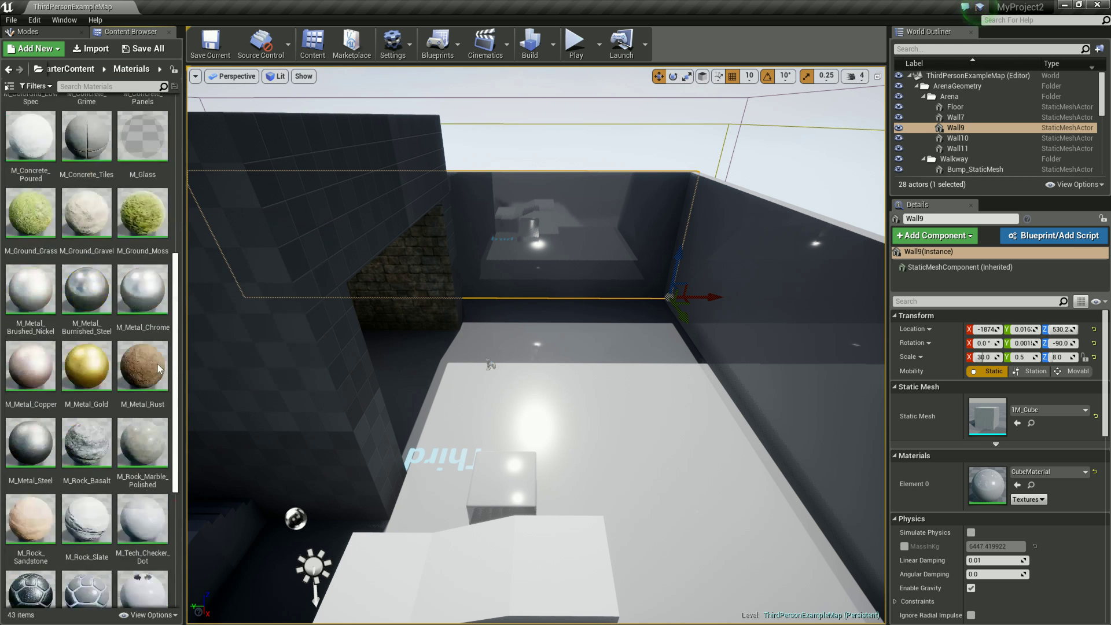
scroll(141, 219, "up", 5)
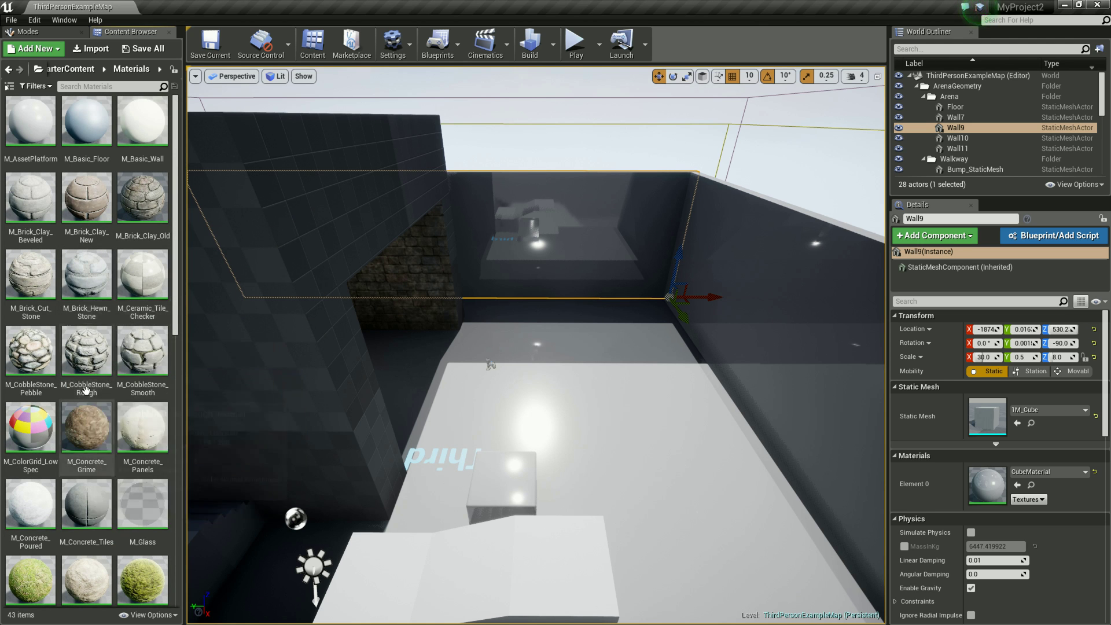
double_click(990, 495)
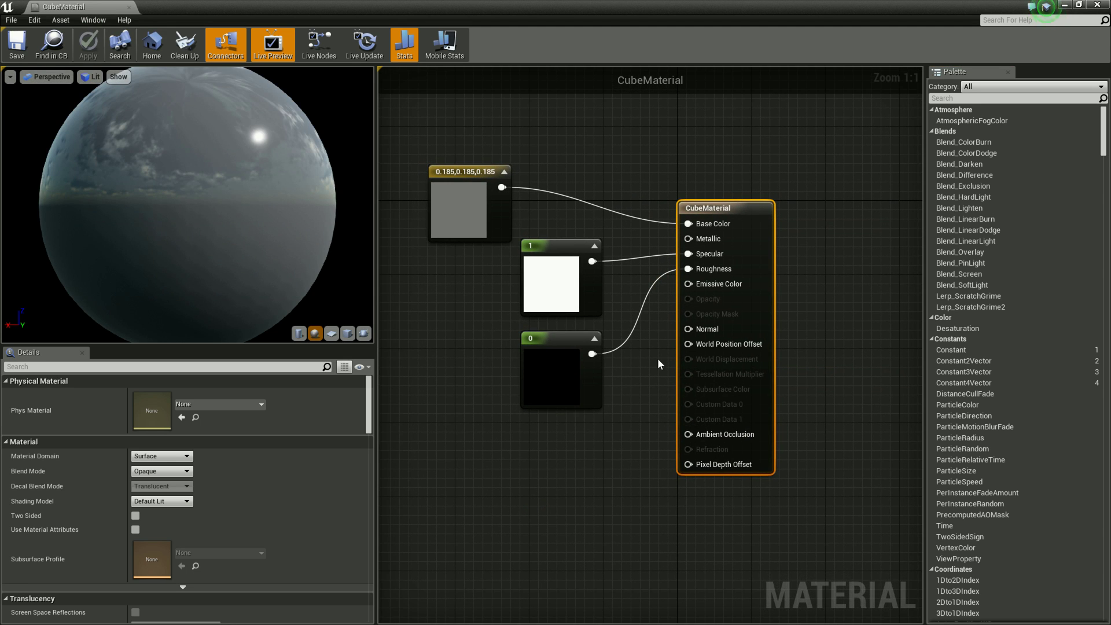
Raise the CubeMaterial result node slightly and select the 0.185 grey Constant3Vector node.
left_click_drag(744, 209, 744, 191)
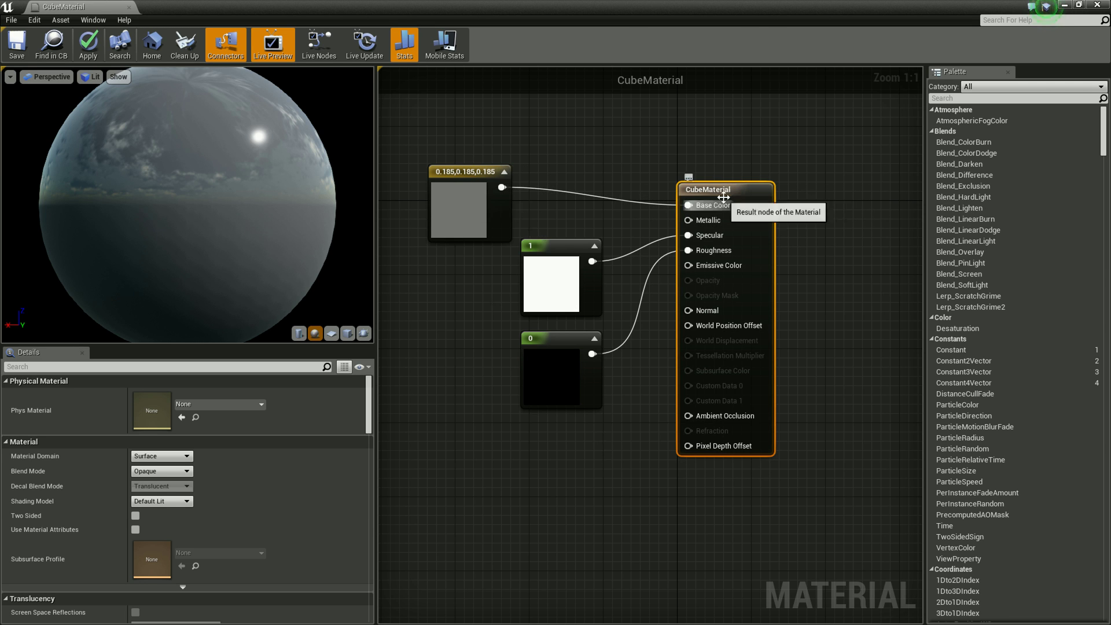
scroll(980, 168, "down", 10)
scroll(962, 201, "down", 5)
scroll(1002, 272, "up", 10)
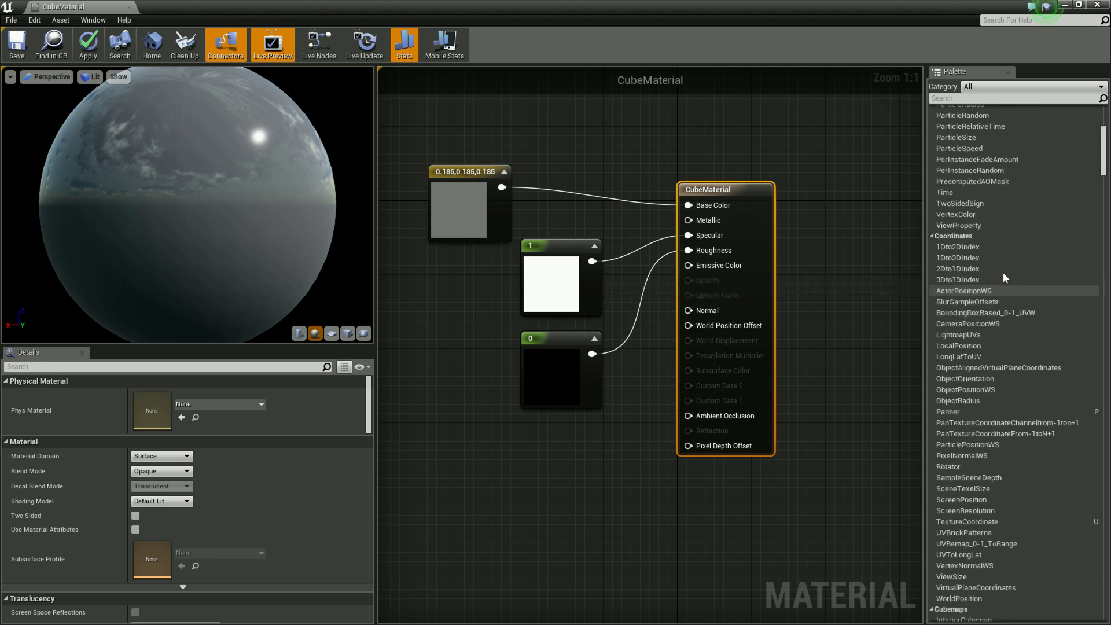
scroll(998, 273, "up", 5)
scroll(991, 293, "up", 2)
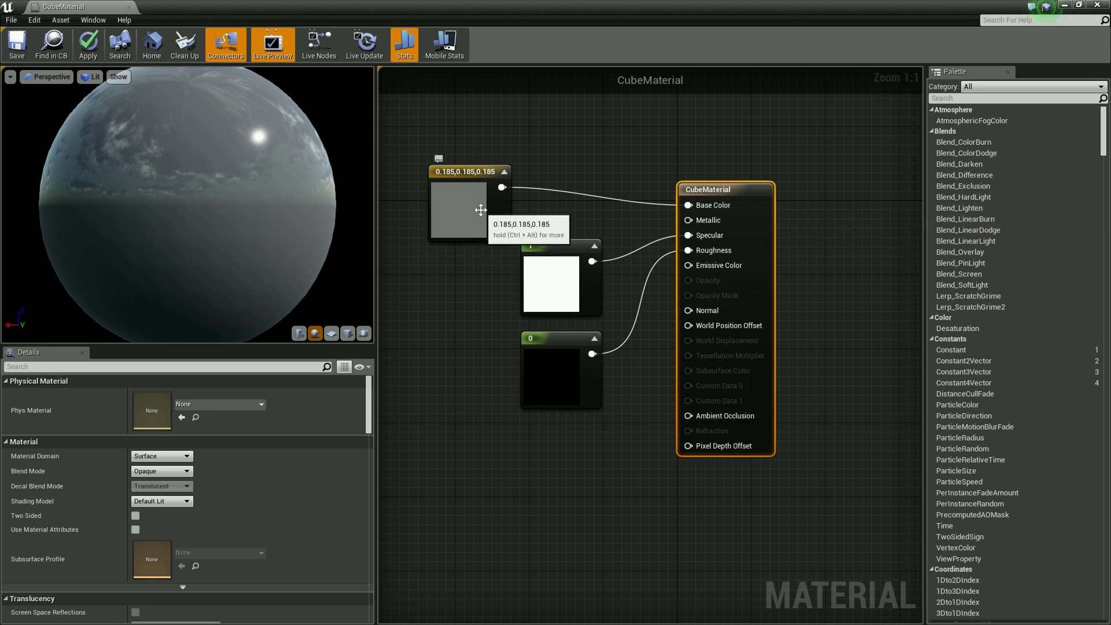
left_click(480, 209)
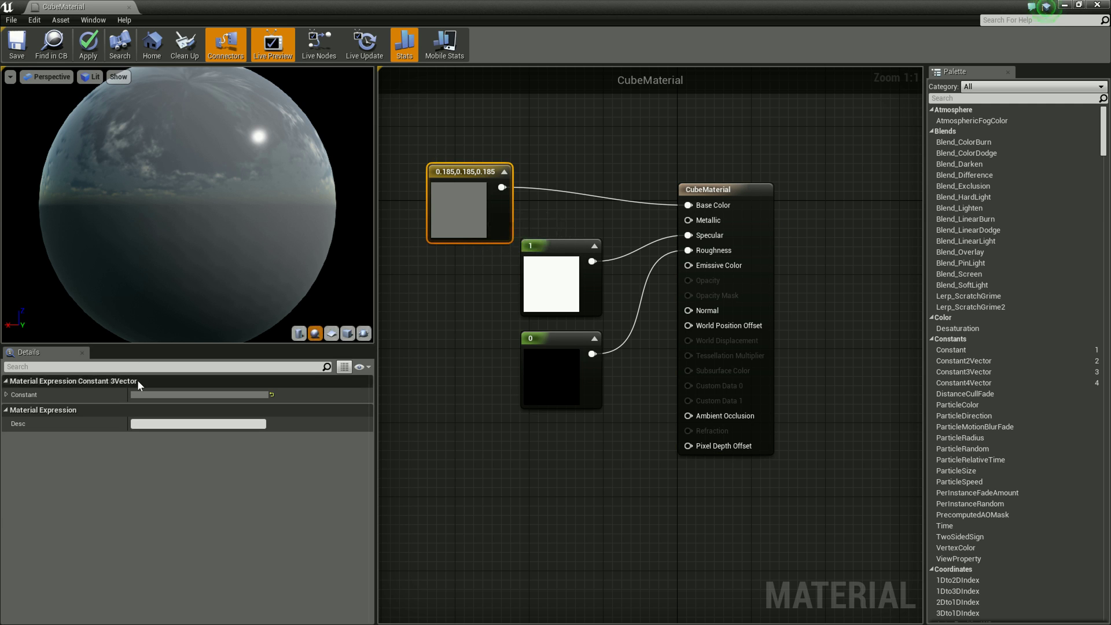
Open the Color Picker on the 0.185 grey base colour Constant3Vector node.
double_click(474, 208)
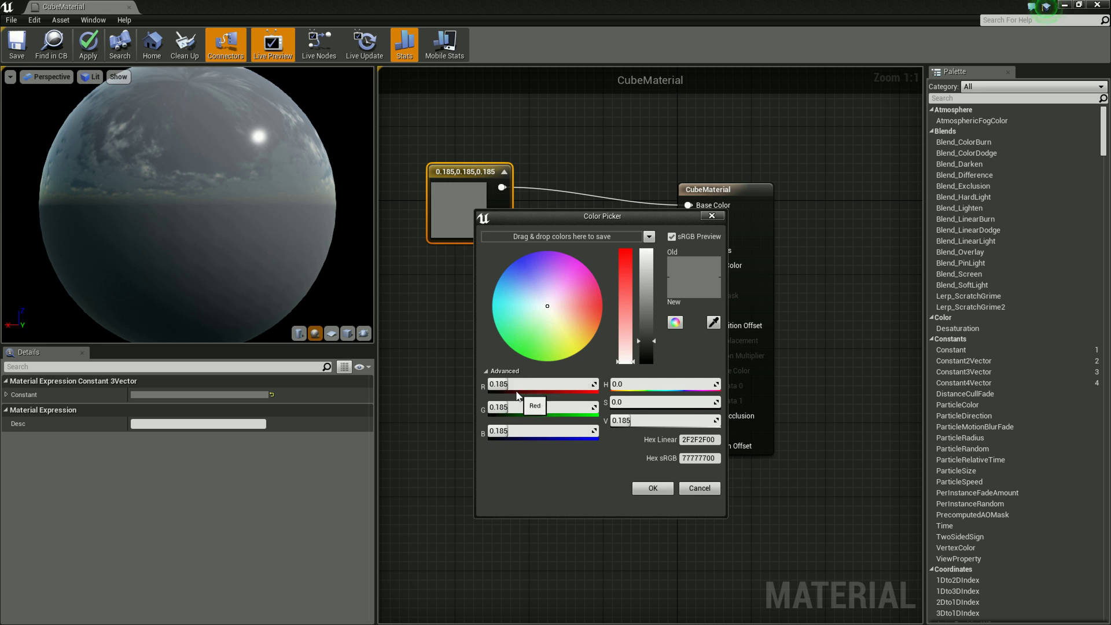
Experiment with the red channel slider and colour wheel to move the colour away from grey.
mouse_move(516, 378)
left_mouse_down()
mouse_move(565, 388)
mouse_move(481, 407)
left_mouse_up()
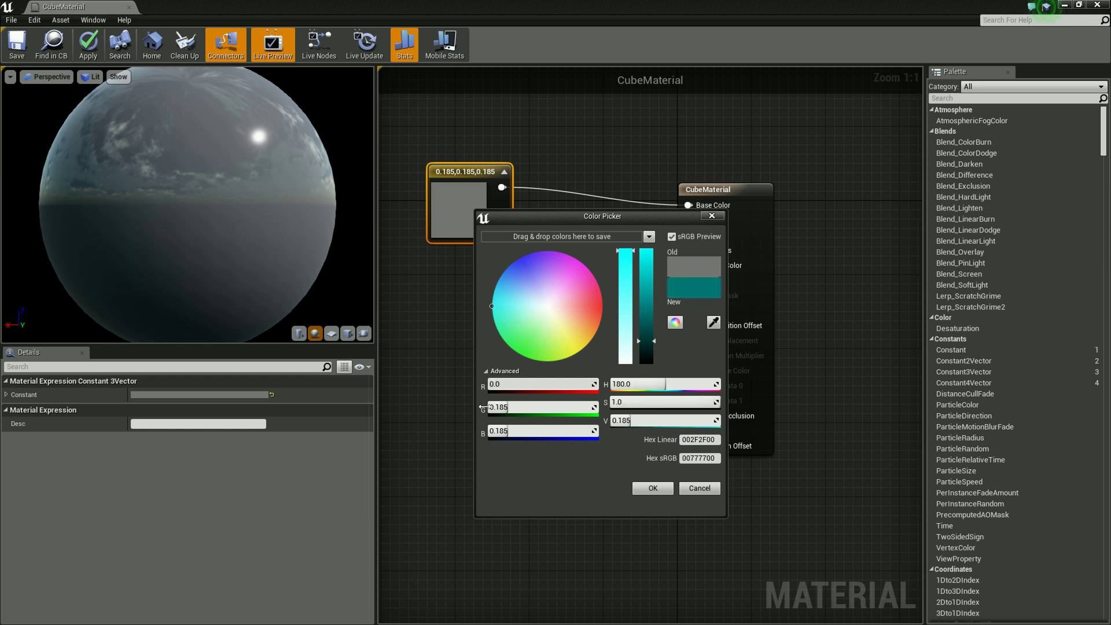
mouse_move(496, 403)
left_mouse_down()
mouse_move(585, 433)
mouse_move(534, 452)
left_mouse_up()
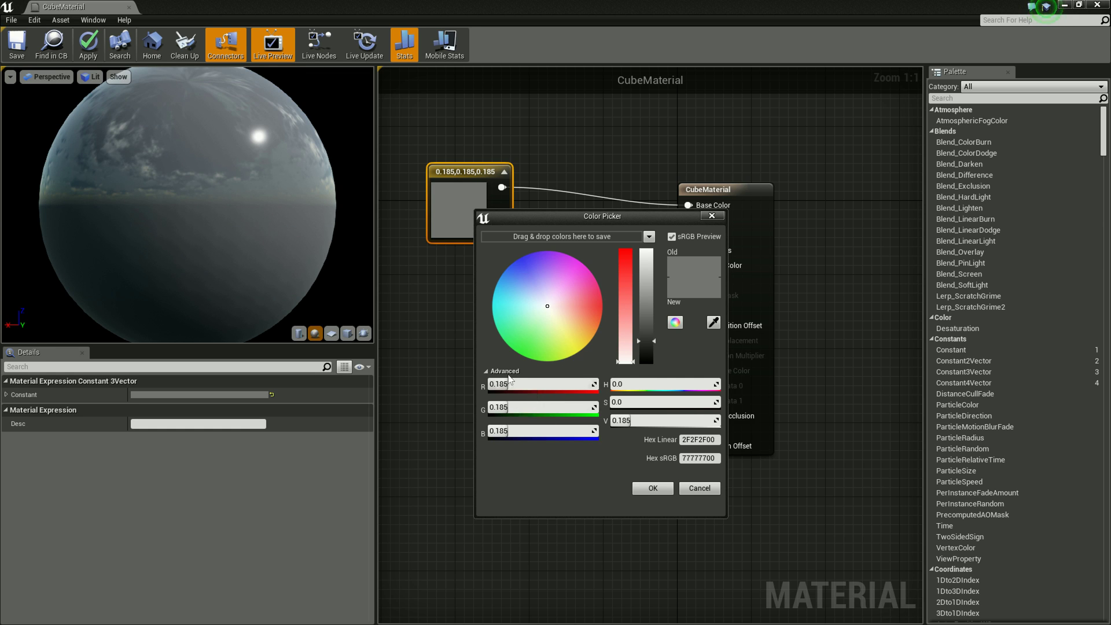
left_click_drag(510, 384, 591, 392)
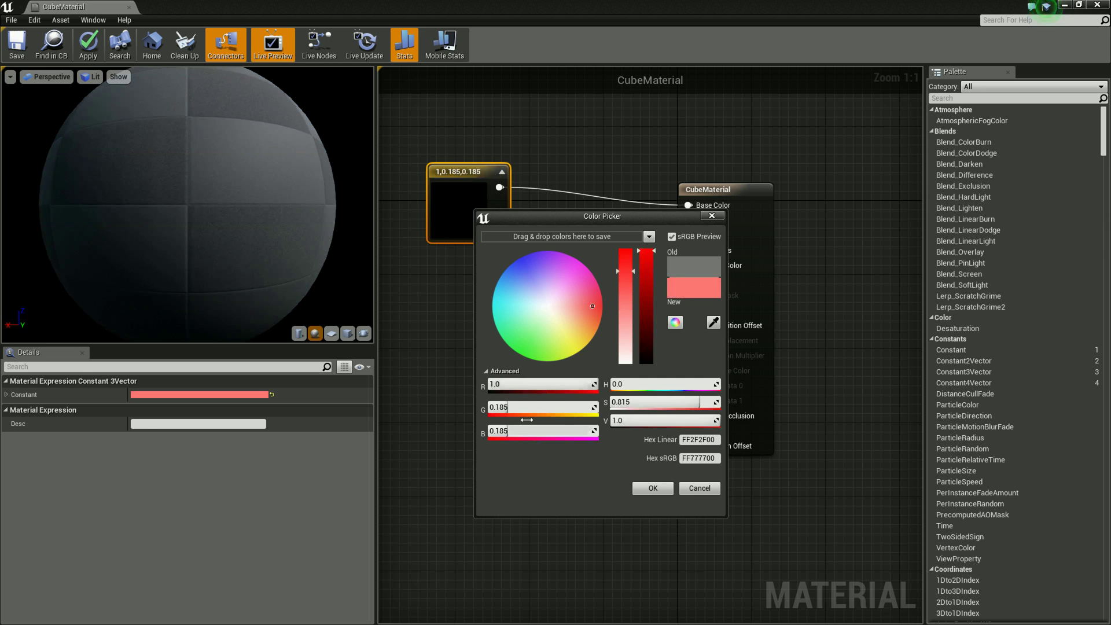
left_click_drag(588, 385, 538, 395)
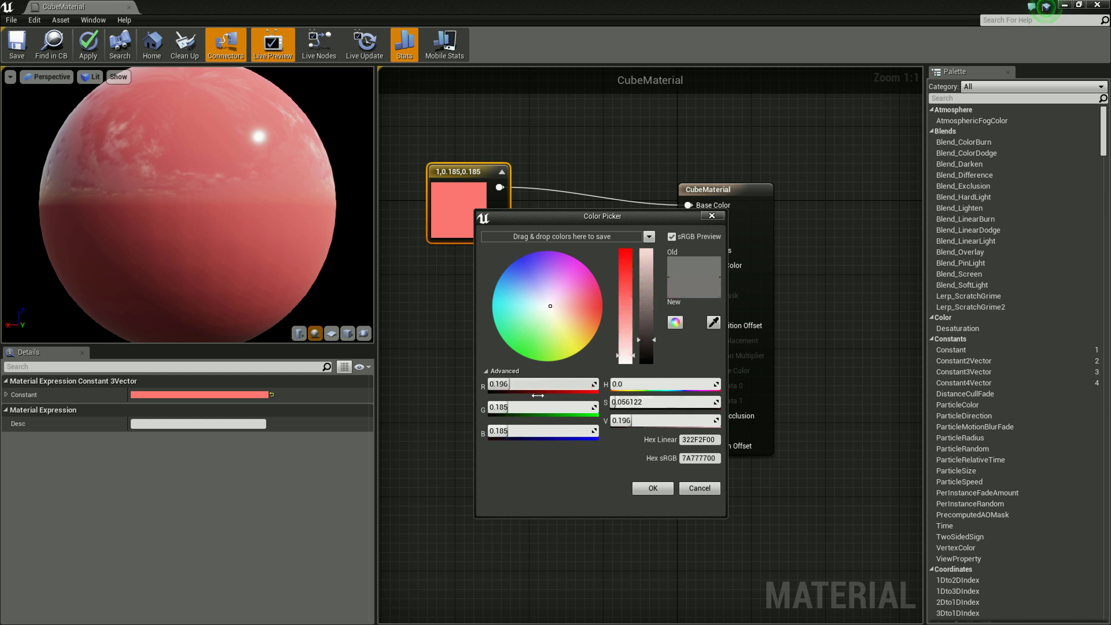
left_click_drag(646, 339, 644, 345)
left_click(593, 305)
left_click_drag(592, 305, 542, 314)
left_click_drag(624, 341, 623, 338)
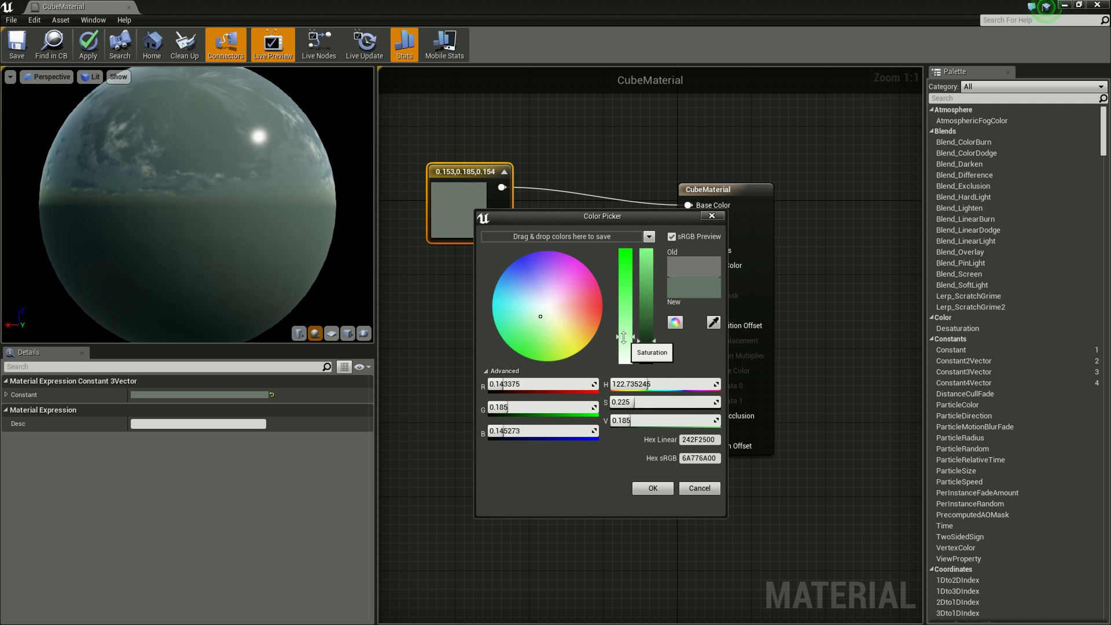
left_click_drag(623, 337, 623, 345)
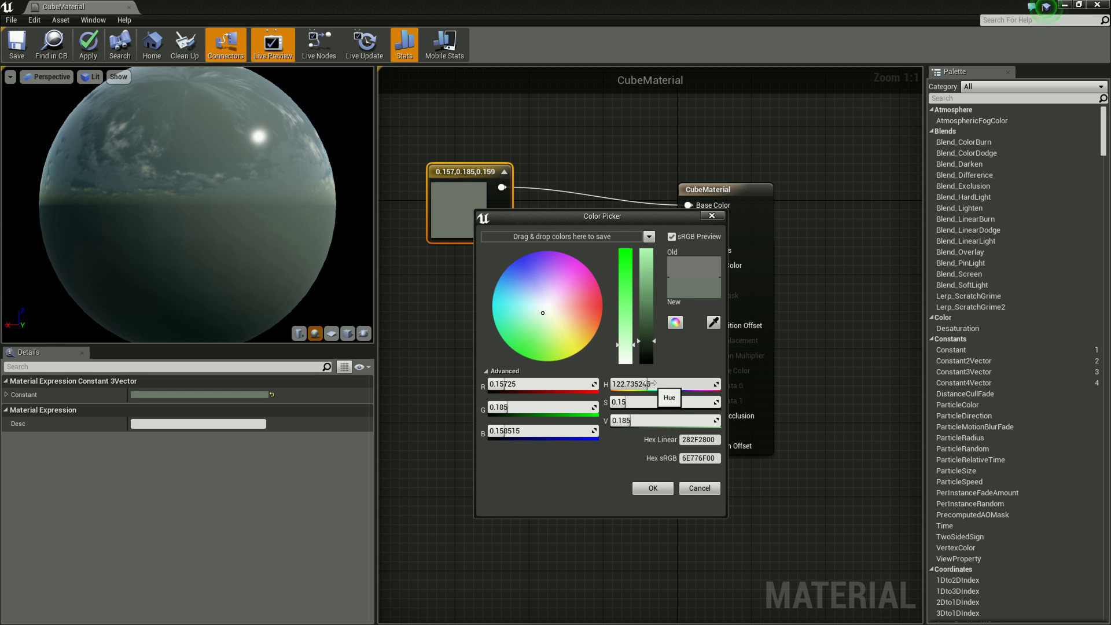
Tune hue, saturation and brightness until the colour settles on red 0.53, 0, 0.
left_click(633, 385)
type("42")
key("Return")
mouse_move(632, 386)
left_mouse_down()
mouse_move(670, 386)
mouse_move(648, 401)
mouse_move(602, 384)
left_mouse_up()
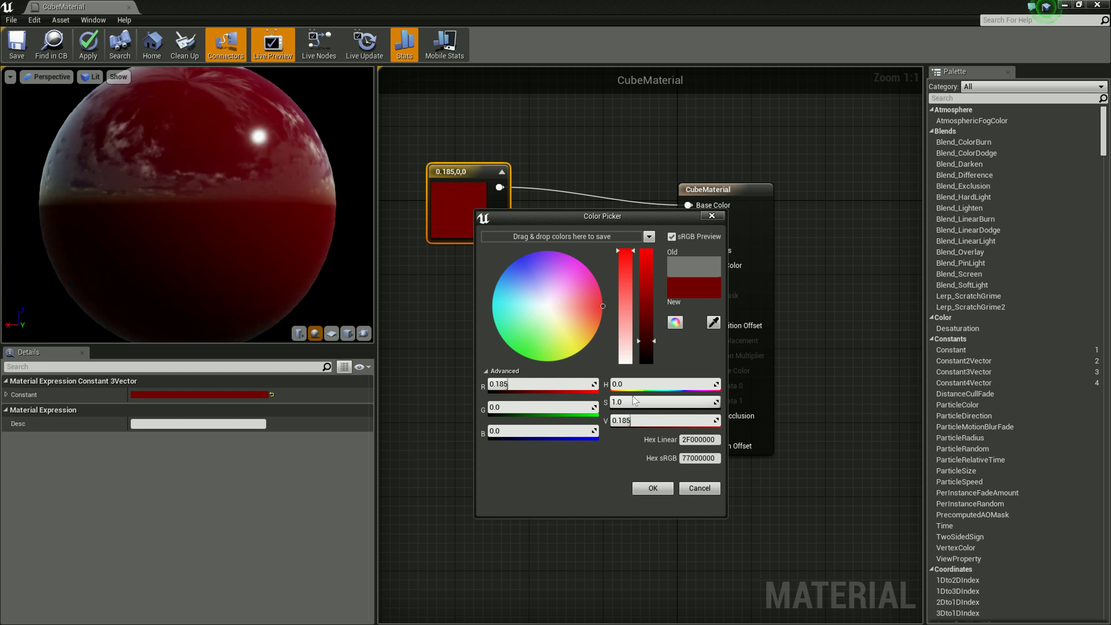
left_click_drag(615, 384, 695, 393)
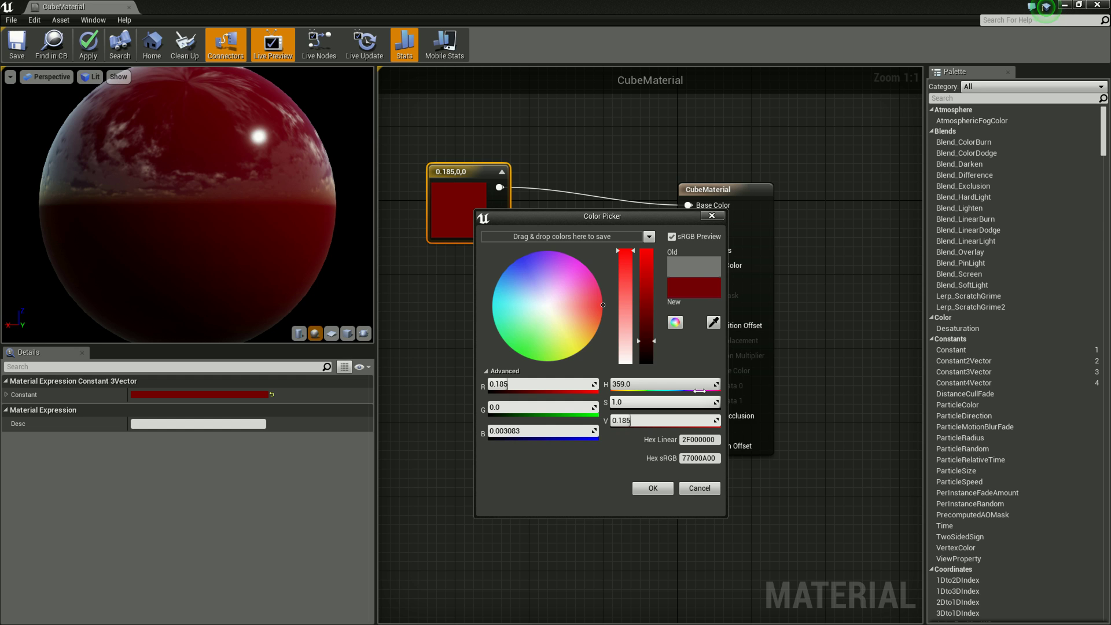
mouse_move(700, 391)
left_mouse_down()
mouse_move(738, 397)
mouse_move(589, 339)
left_mouse_up()
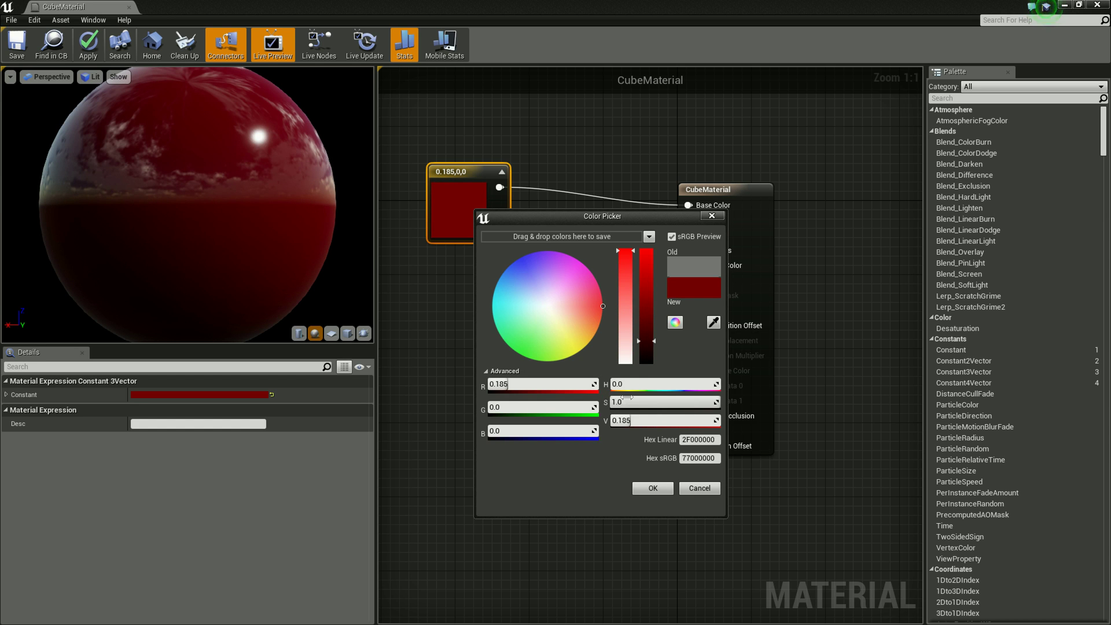
mouse_move(711, 403)
left_mouse_down()
mouse_move(663, 415)
mouse_move(677, 358)
left_mouse_up()
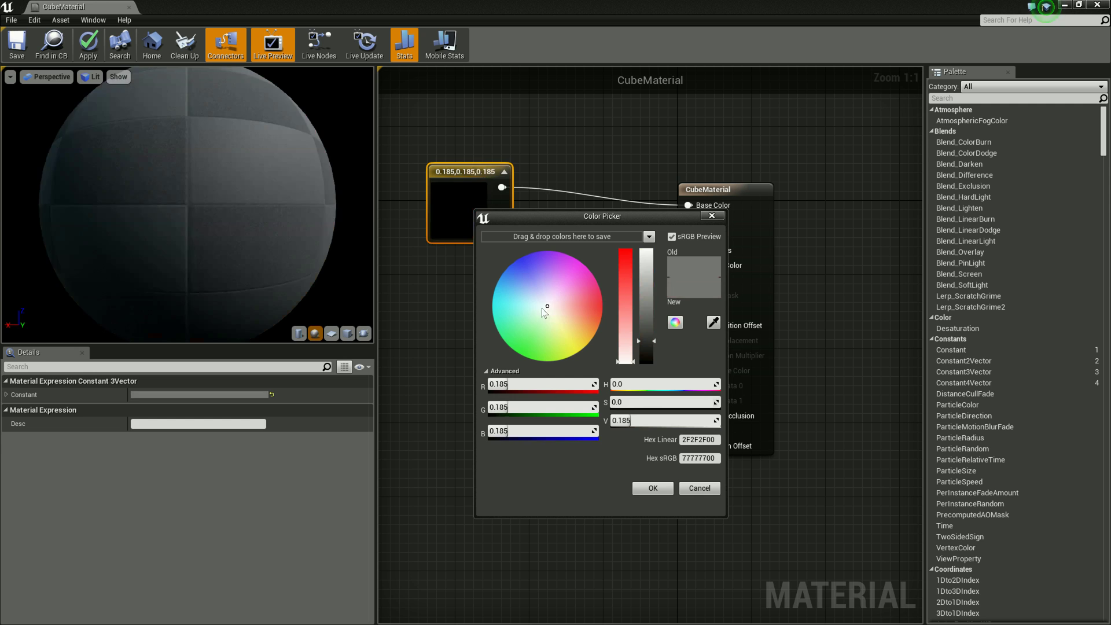
mouse_move(612, 406)
left_mouse_down()
mouse_move(601, 405)
mouse_move(696, 424)
mouse_move(601, 375)
left_mouse_up()
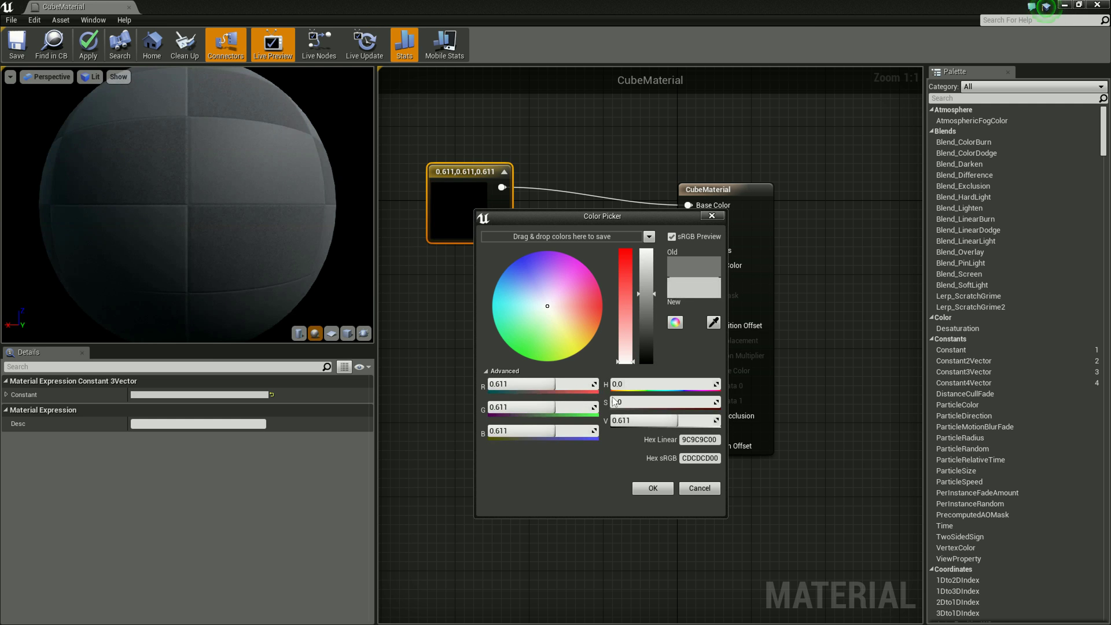
left_click_drag(625, 402, 715, 402)
mouse_move(656, 421)
left_mouse_down()
mouse_move(650, 427)
mouse_move(683, 402)
mouse_move(700, 407)
mouse_move(686, 407)
left_mouse_up()
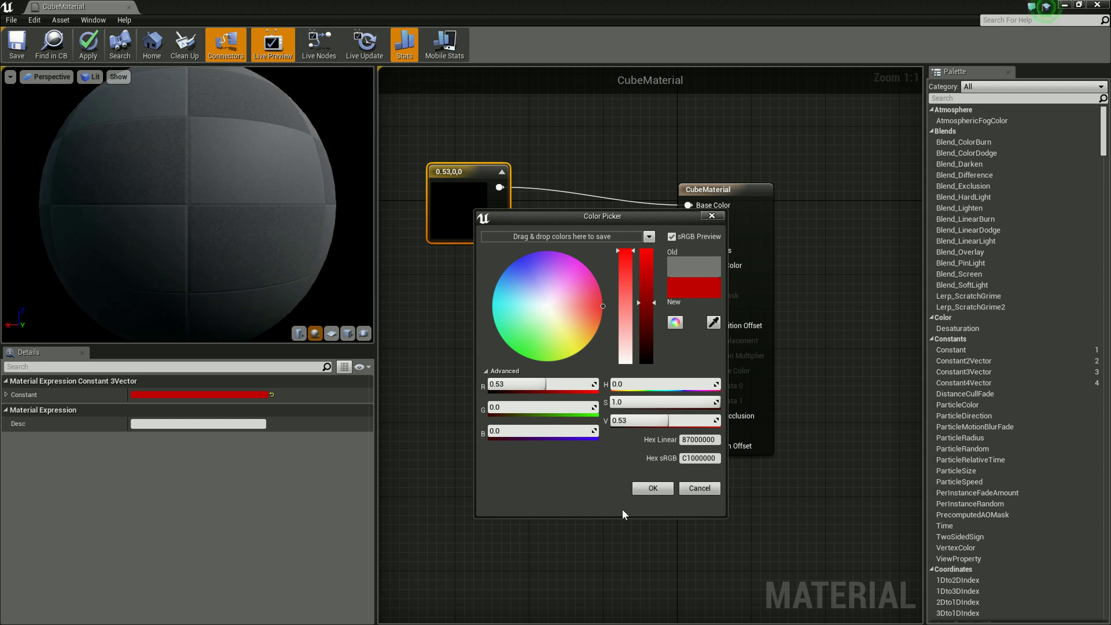
Apply the red base colour, then try Specular at 0 and 0.5 before leaving it at 1.
left_click(652, 488)
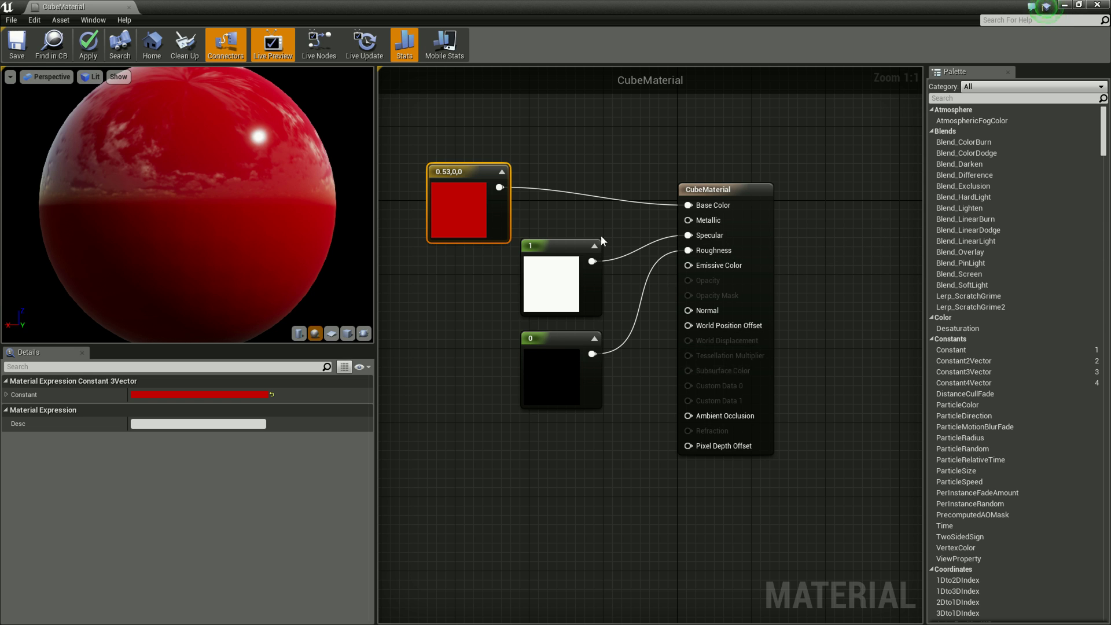
left_click(570, 250)
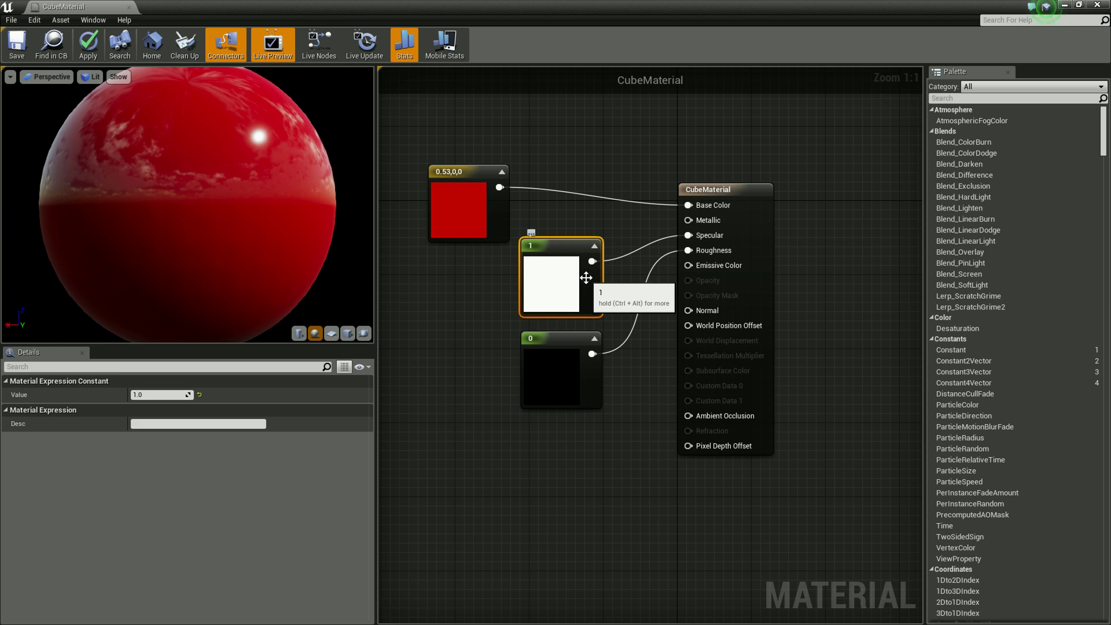
left_click(159, 394)
key("Return")
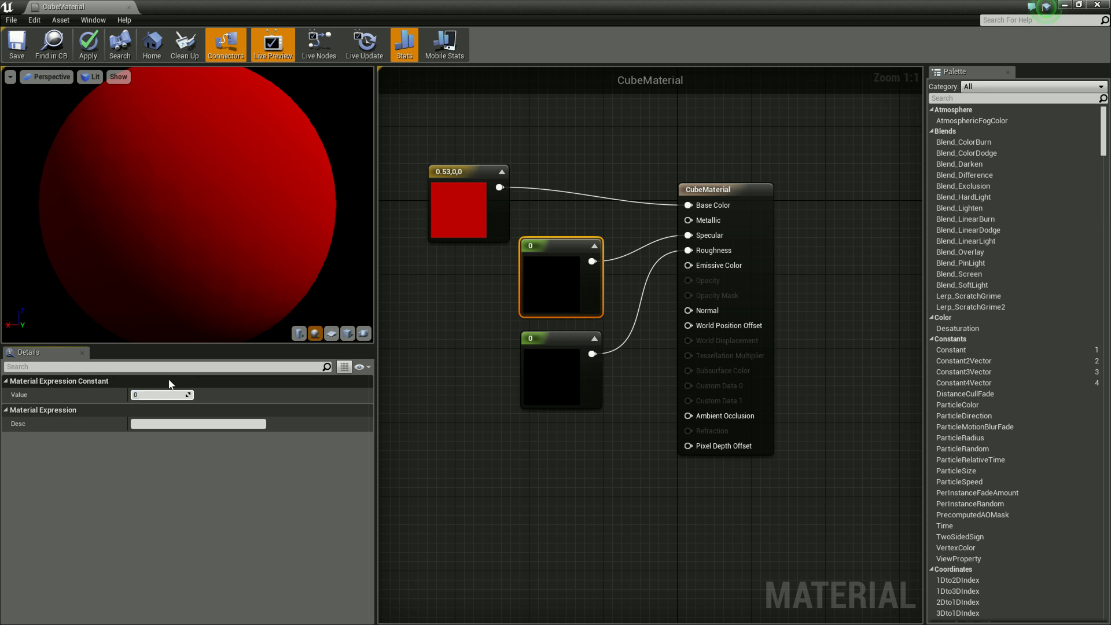
type(".5")
key("Return")
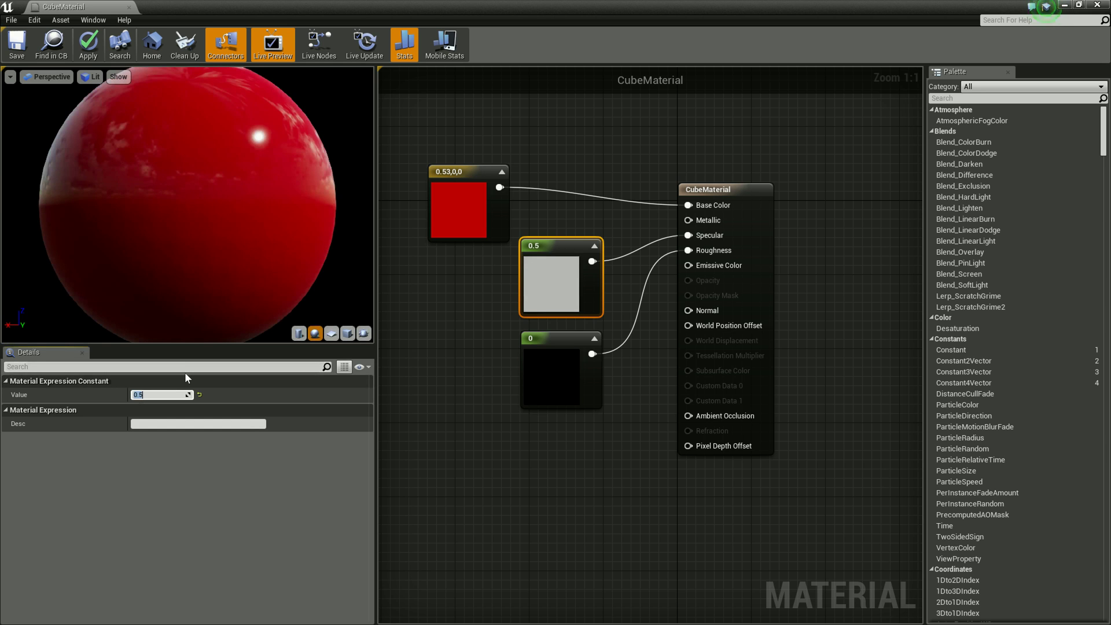
type("1")
key("Return")
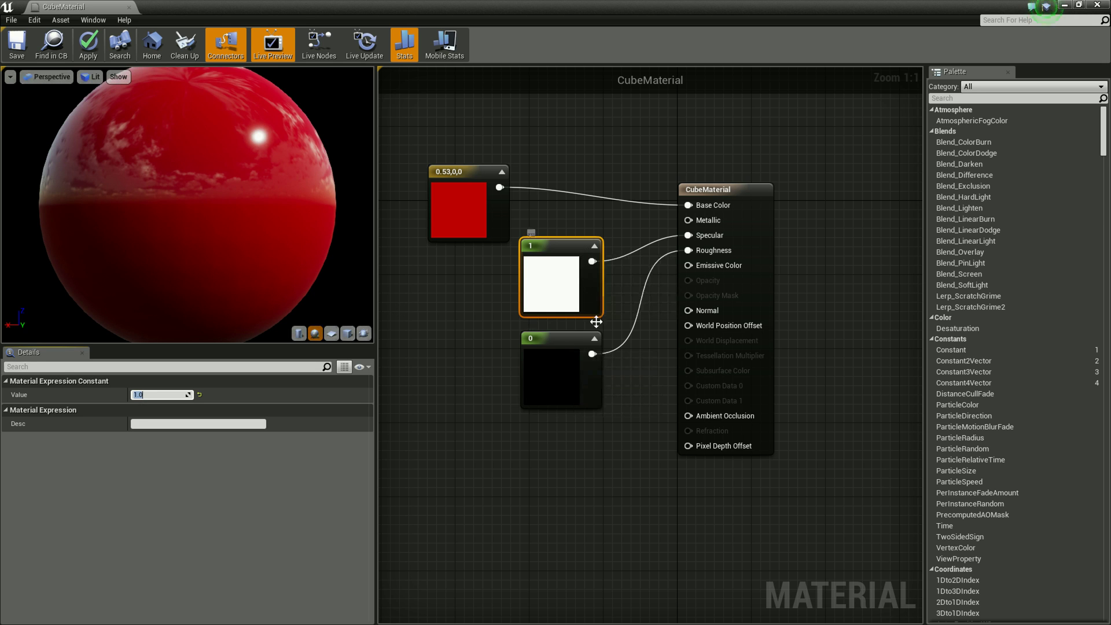
left_click(536, 381)
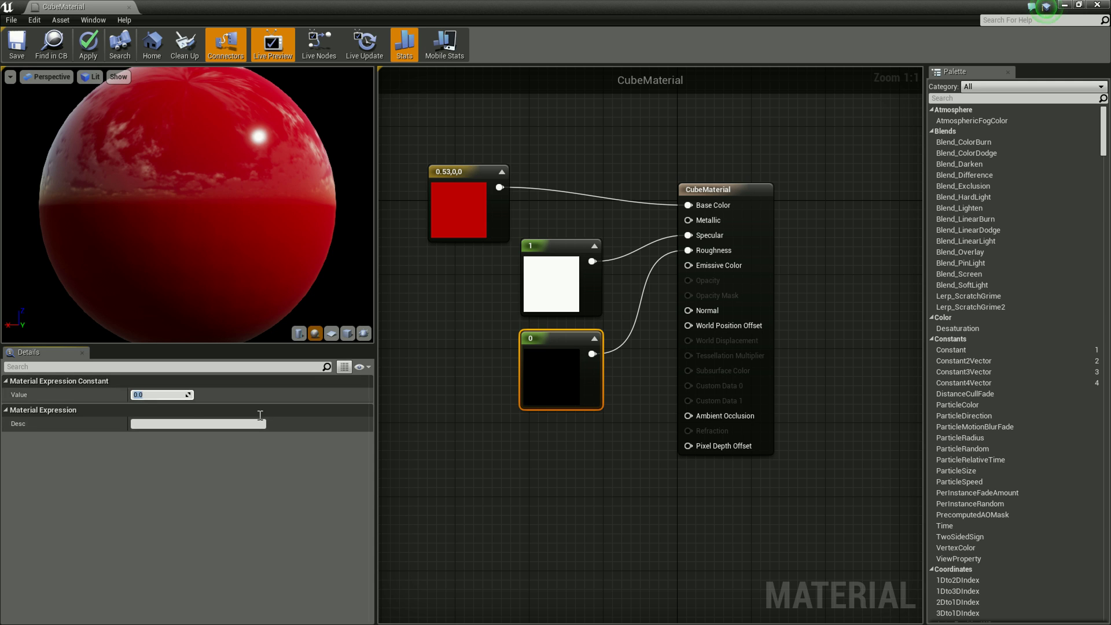
Try a Roughness of 1, then set it back to 0 for a glossy red finish.
type("1")
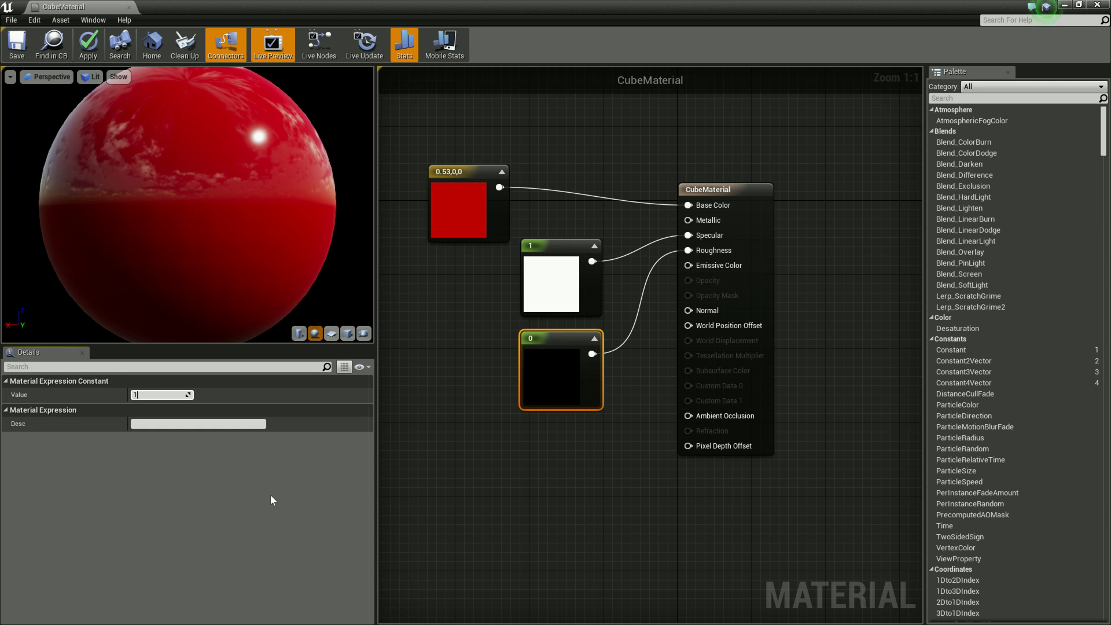
key("Return")
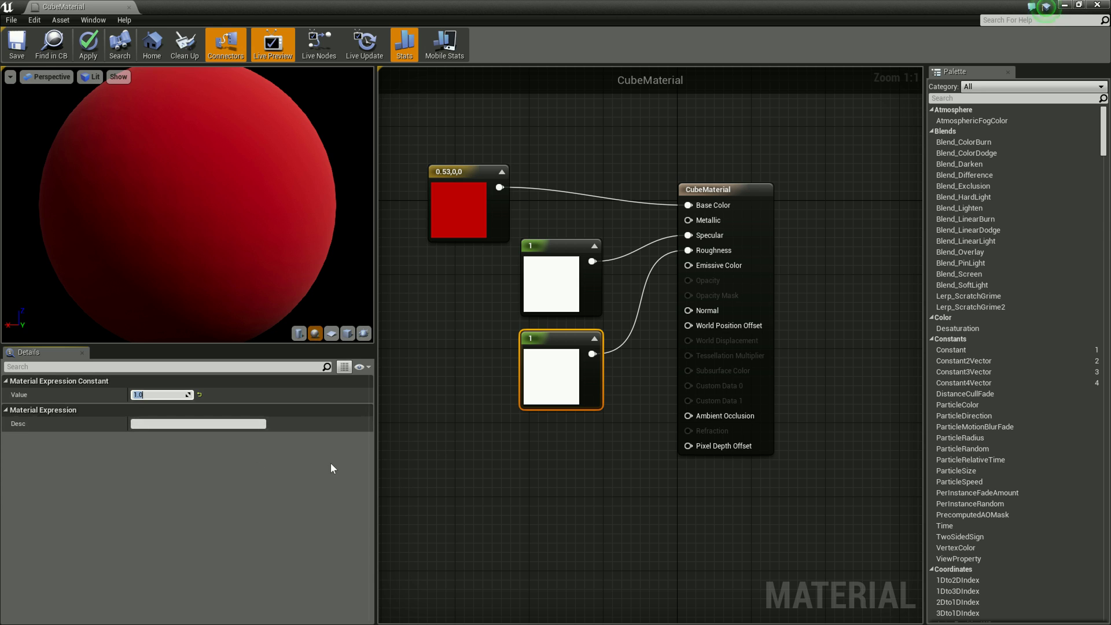
type("0")
key("Return")
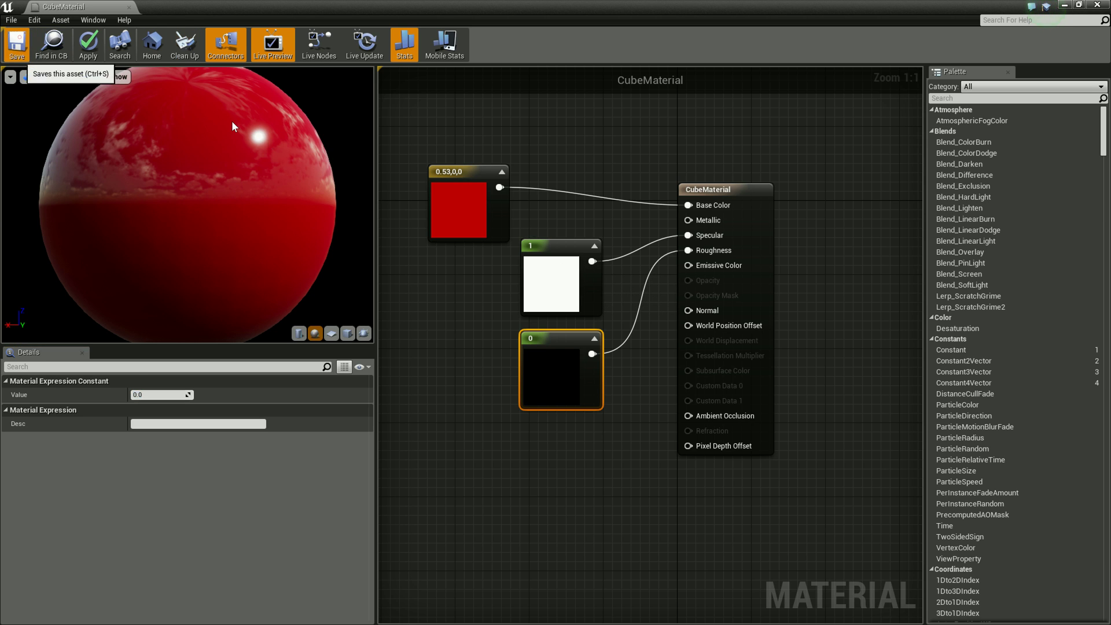
Close the CubeMaterial editor and fly around the arena to view its glossy red walls and floor.
left_click(129, 8)
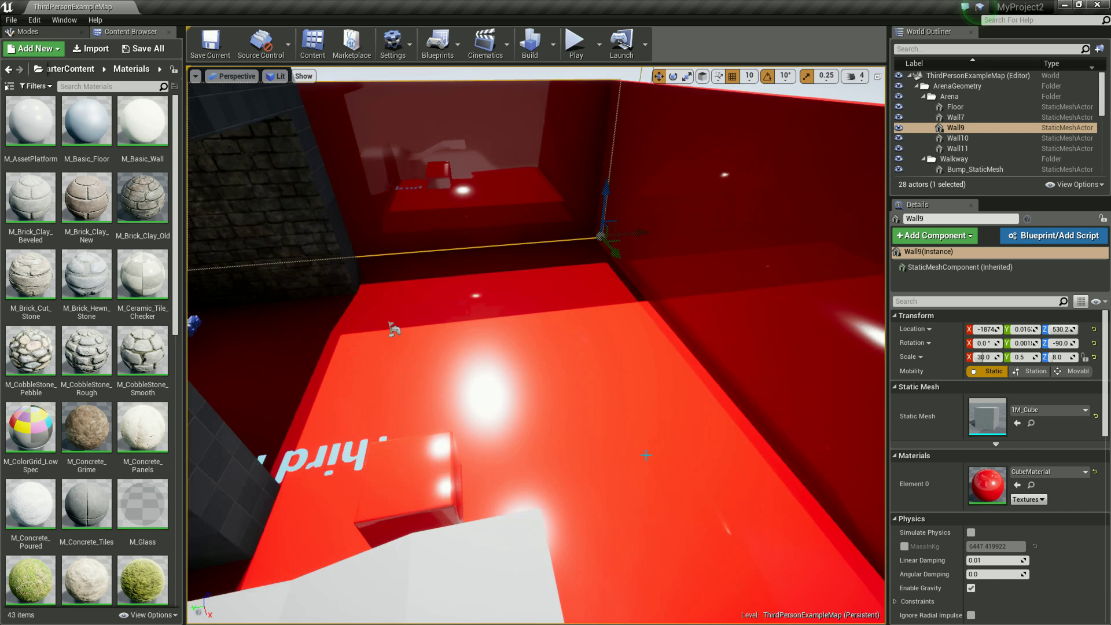
right_click_drag(750, 433, 622, 445)
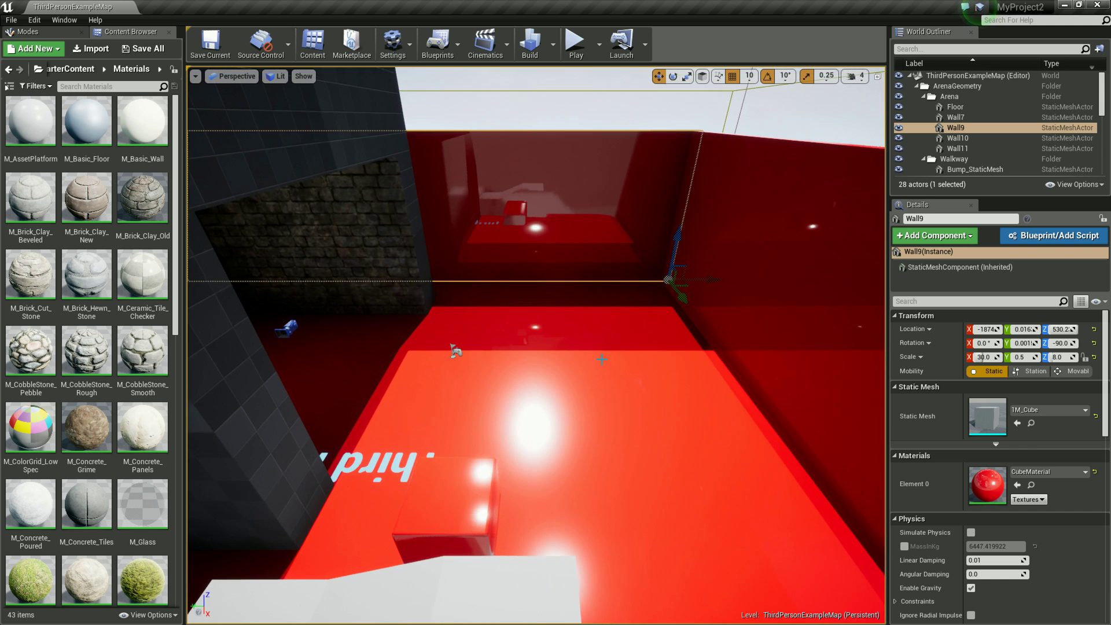
right_click_drag(645, 277, 612, 243)
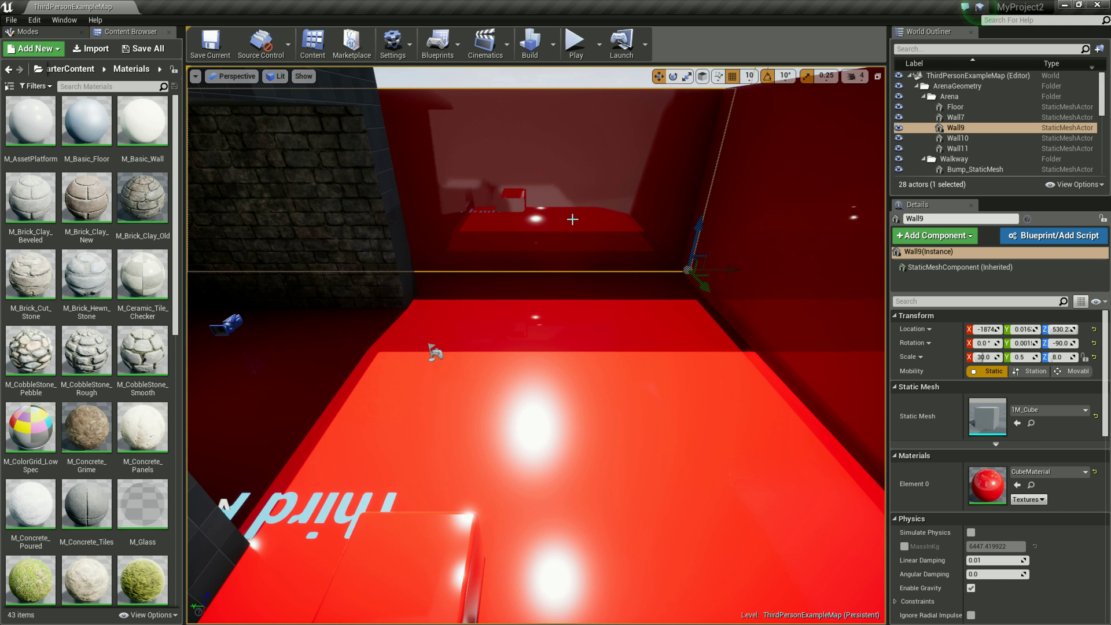
mouse_move(622, 408)
right_mouse_down()
mouse_move(602, 379)
mouse_move(615, 400)
mouse_move(592, 215)
right_mouse_up()
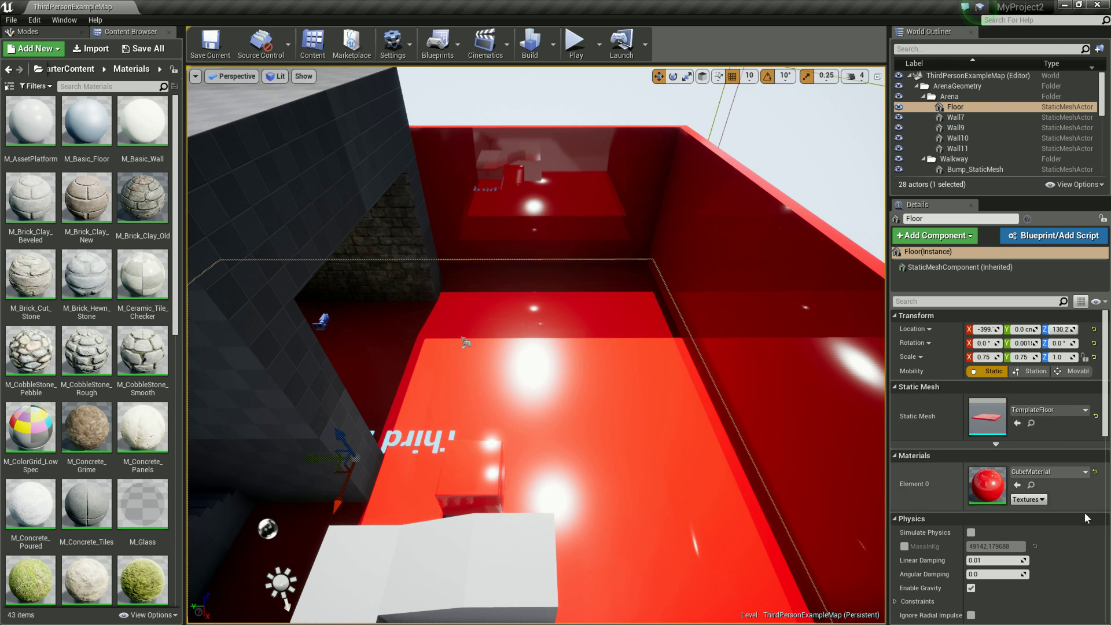
left_click(575, 47)
key("w")
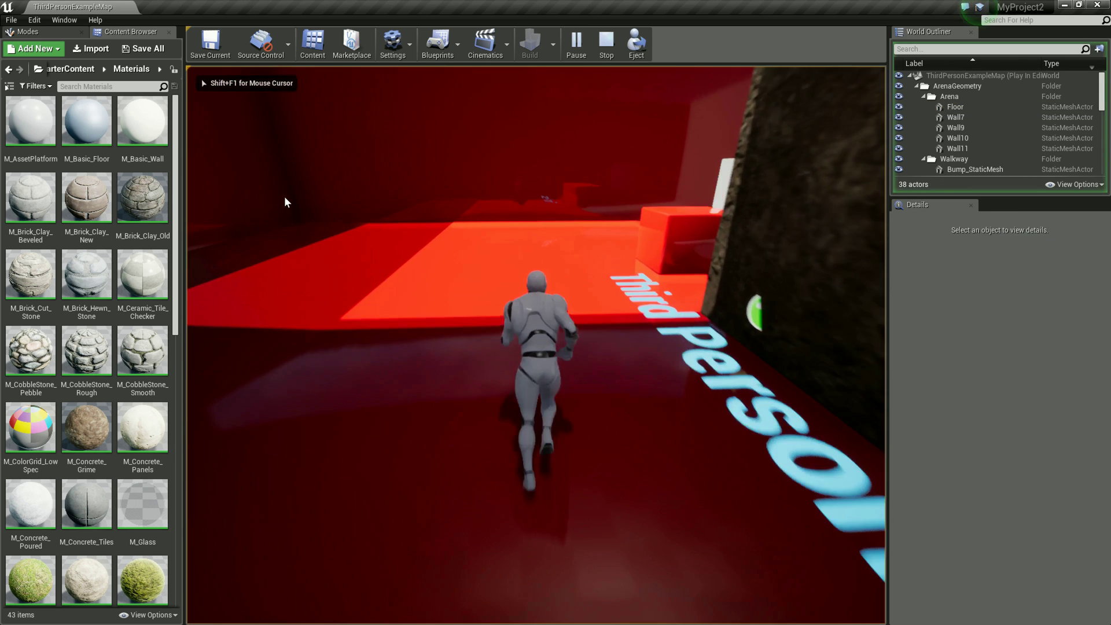
key("s")
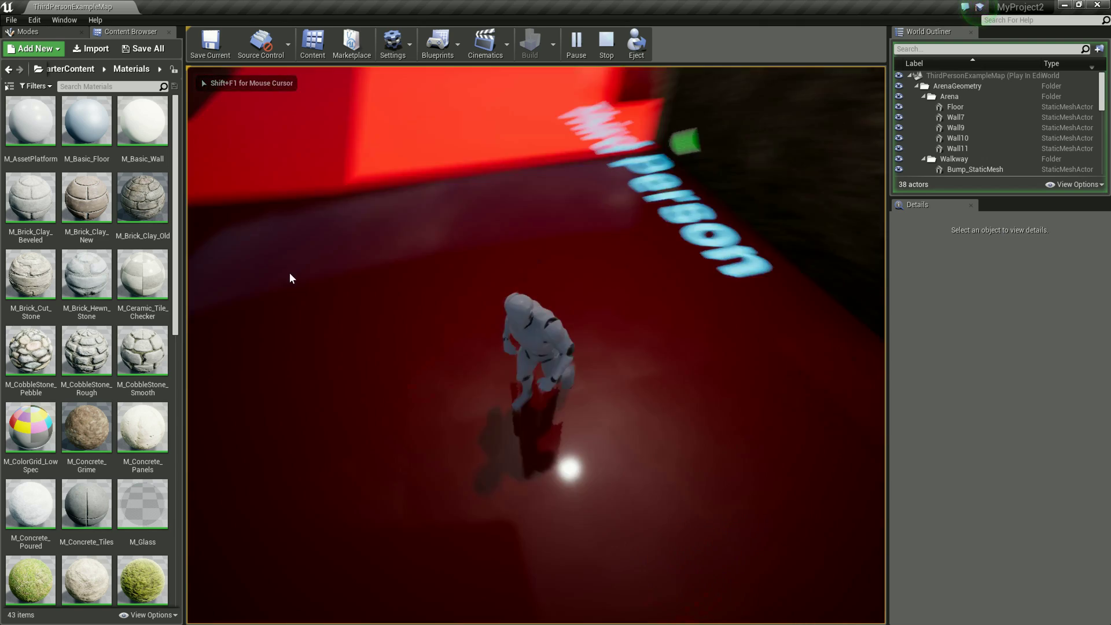
key("a")
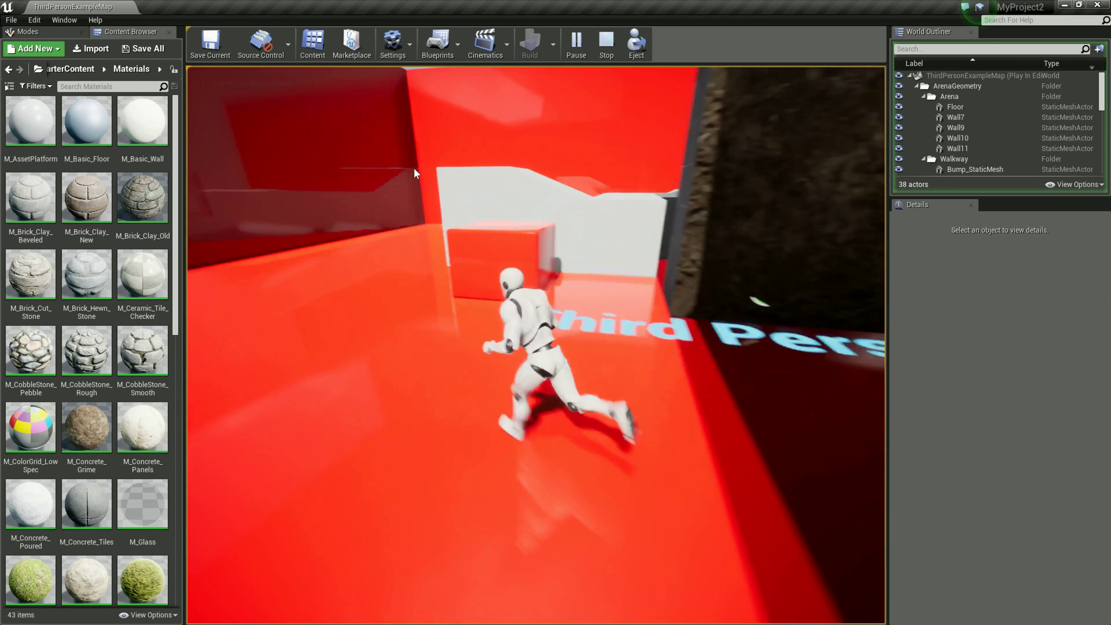
key("w")
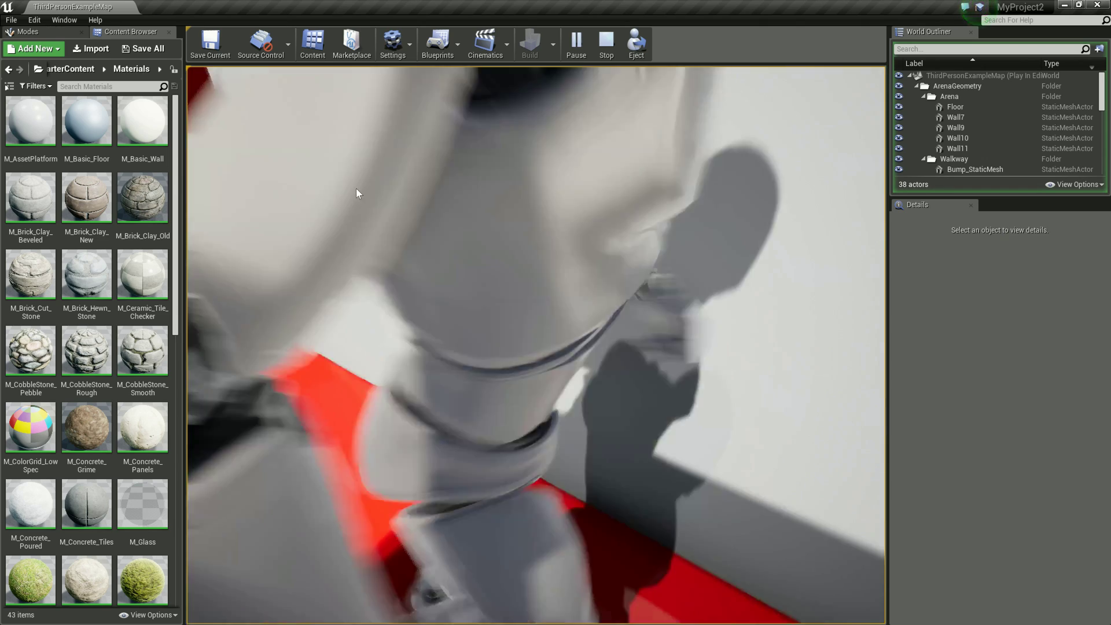
key("d")
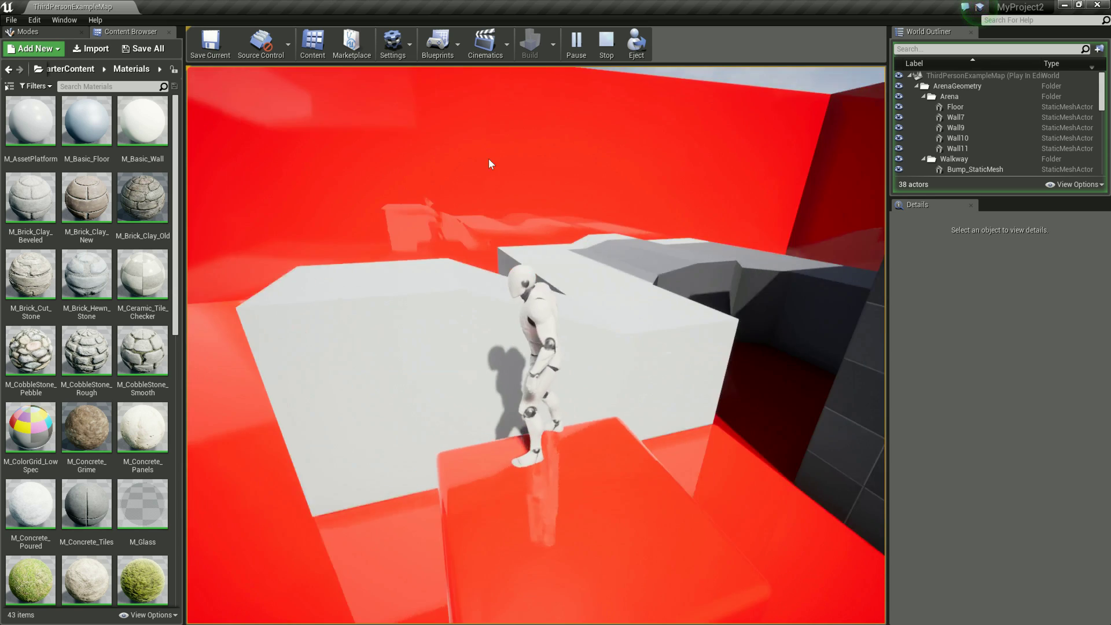
key("w")
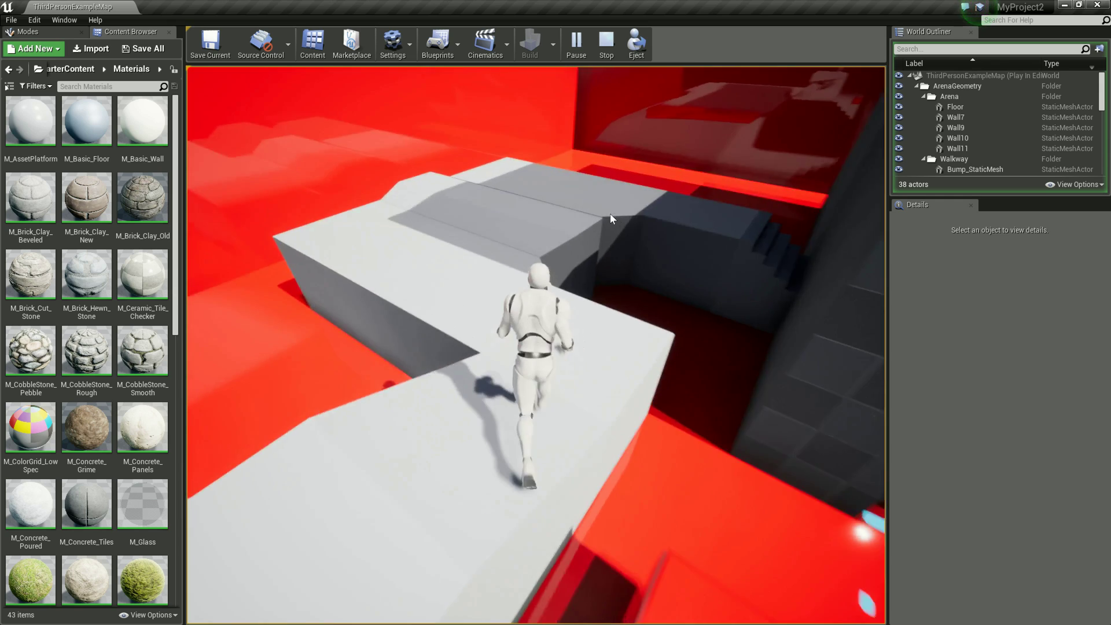
key("w")
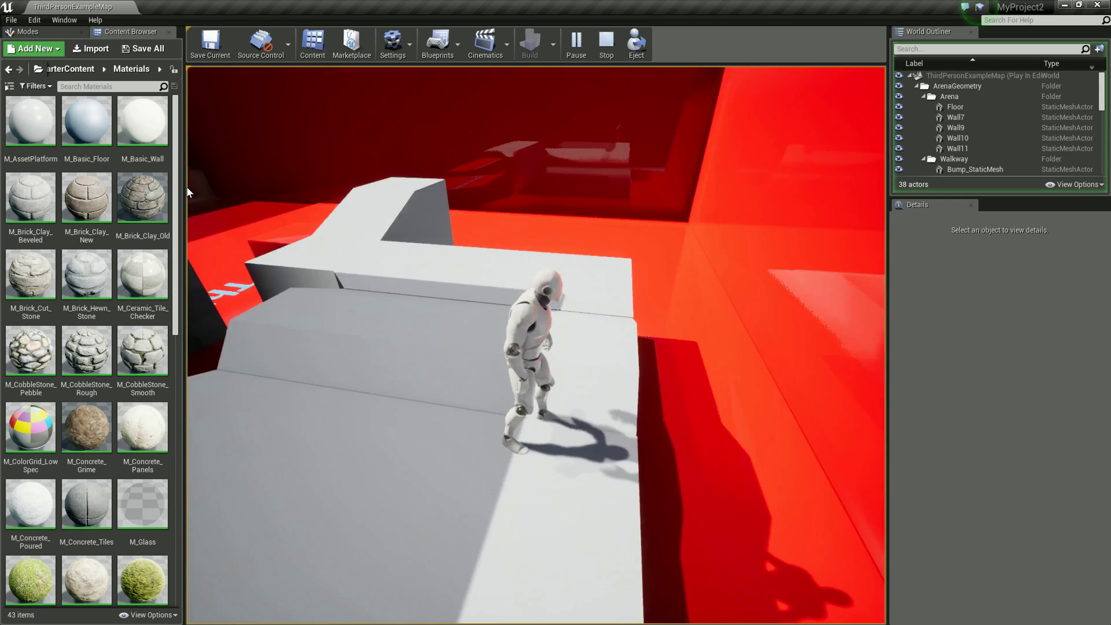
key("w")
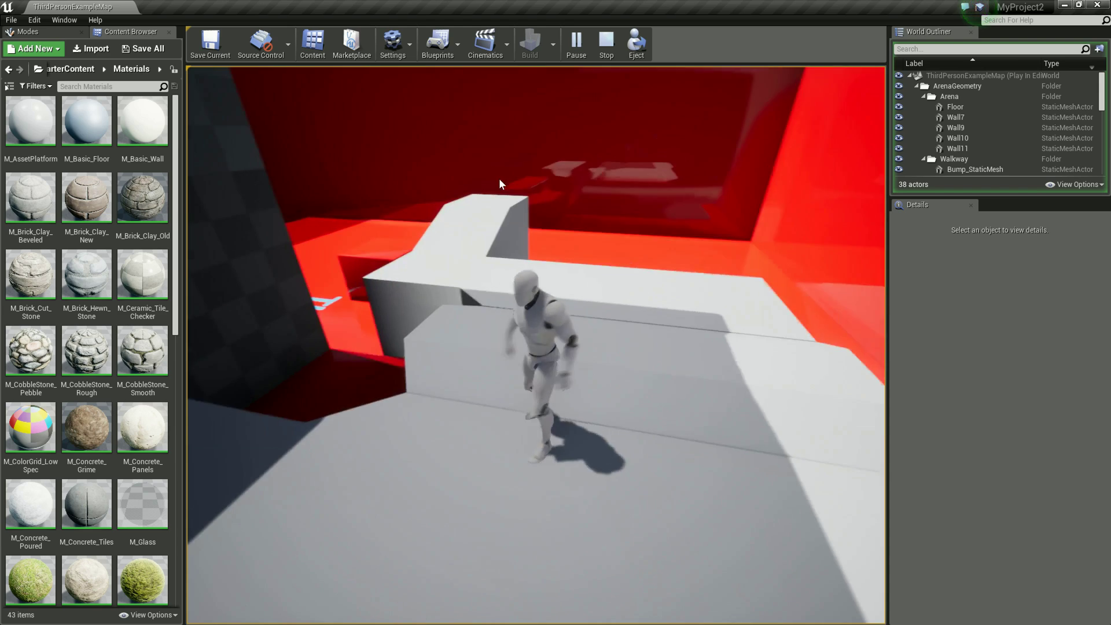
key("w")
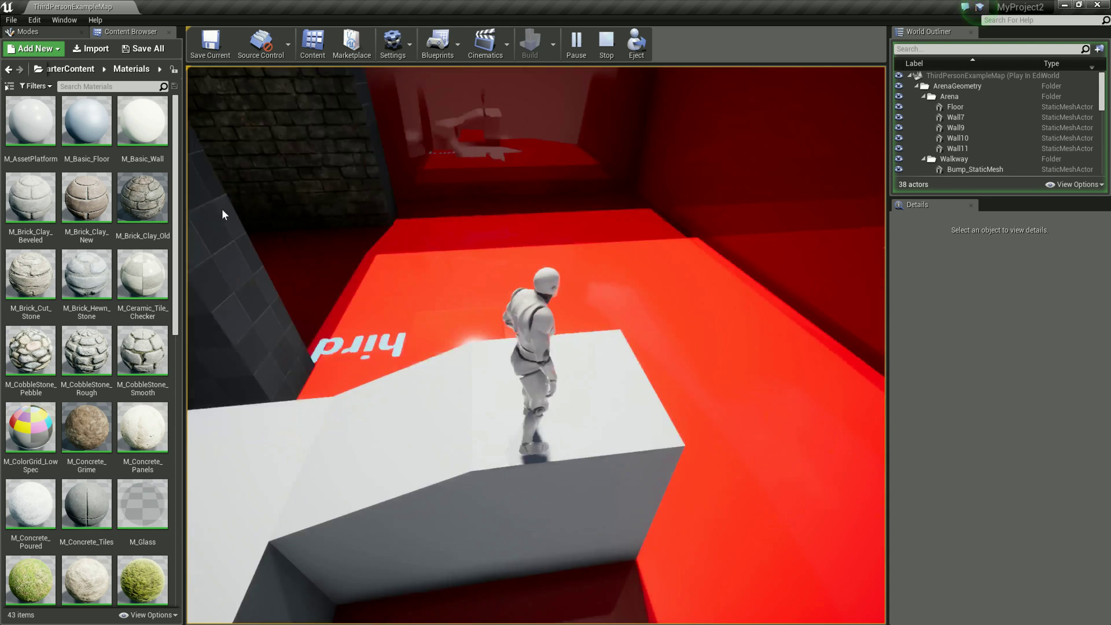
key("w")
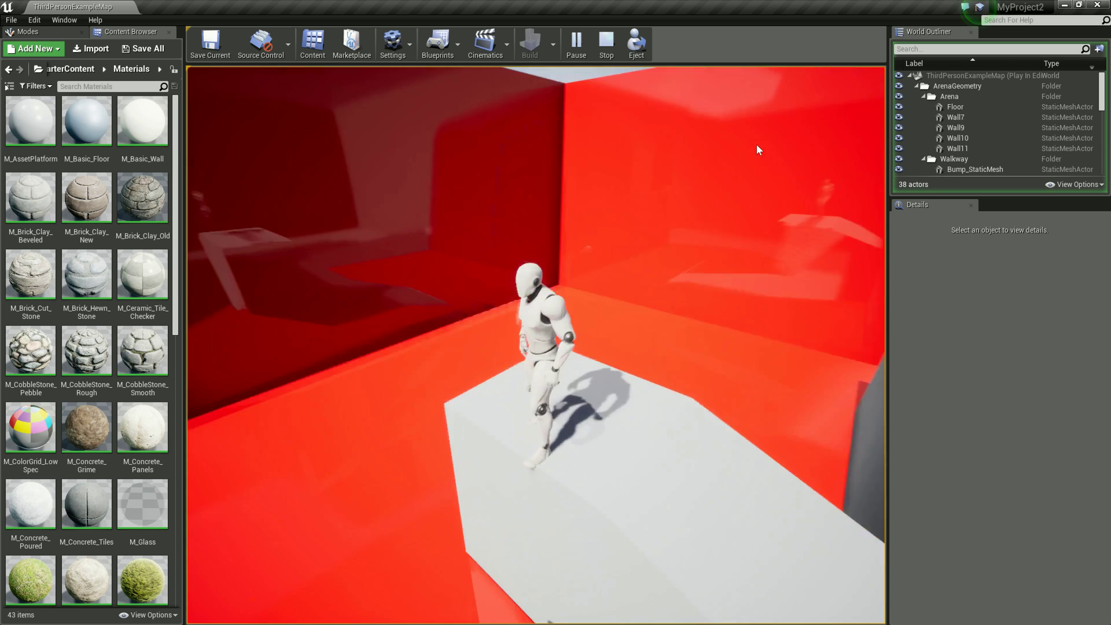
key("w")
key("w")
key("space")
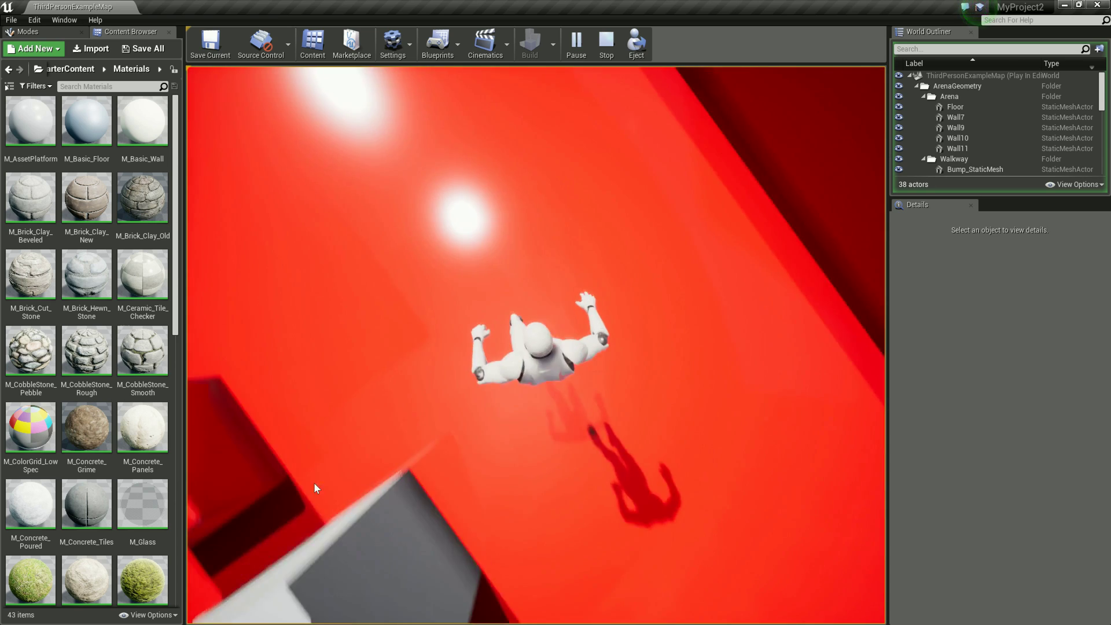
key("w")
key("w")
key("w")
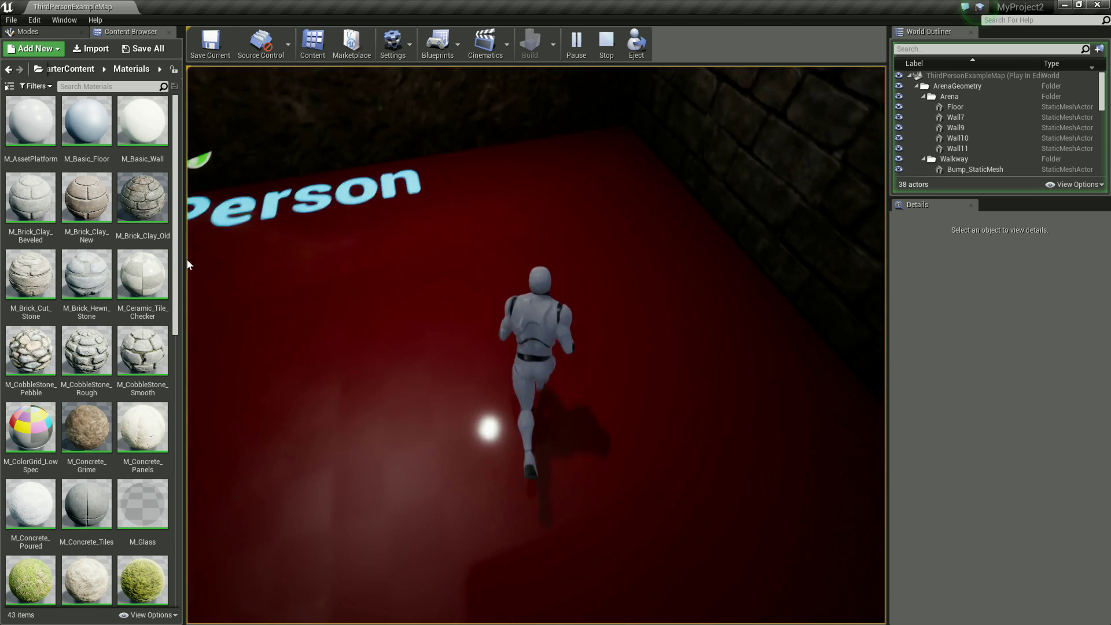
key("w")
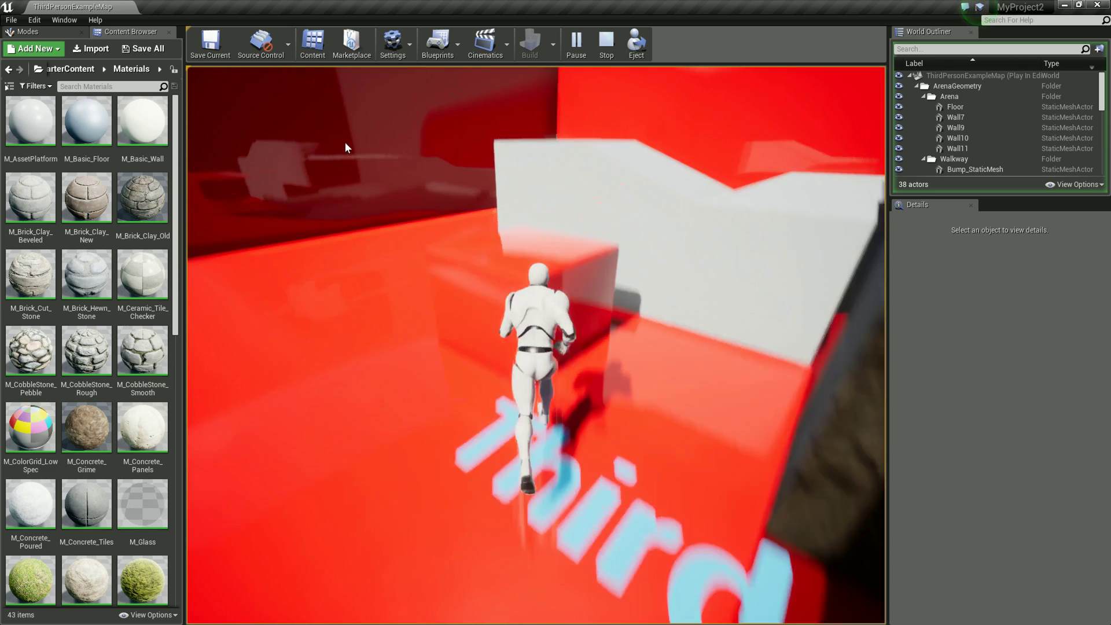
key("w")
key("space")
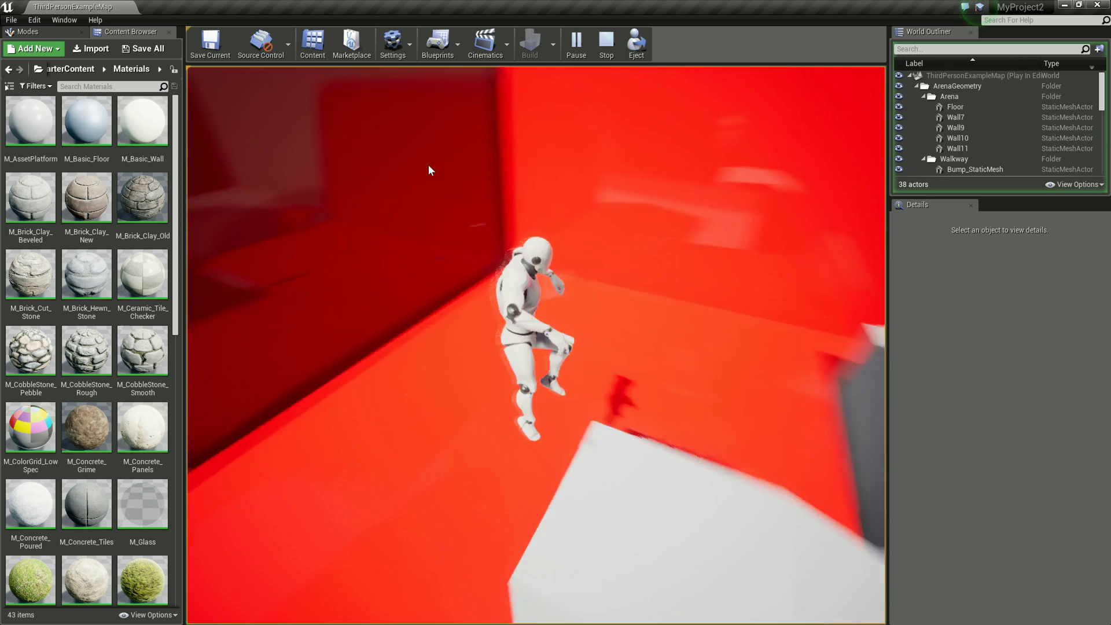
key("w")
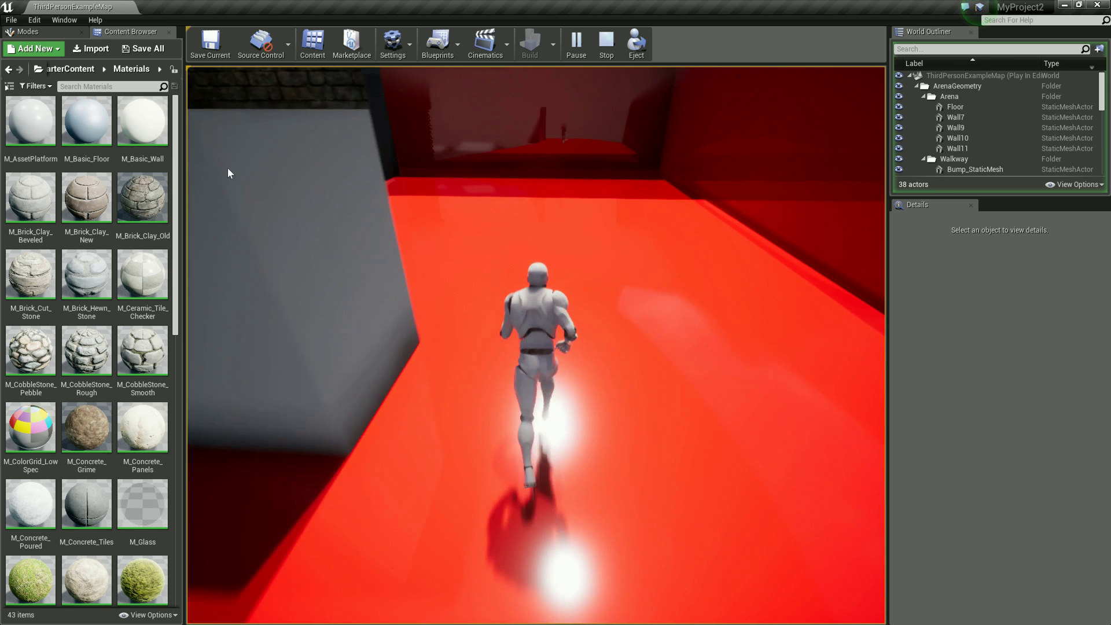
key("Escape")
mouse_move(605, 254)
right_mouse_down()
mouse_move(334, 439)
mouse_move(307, 441)
right_mouse_up()
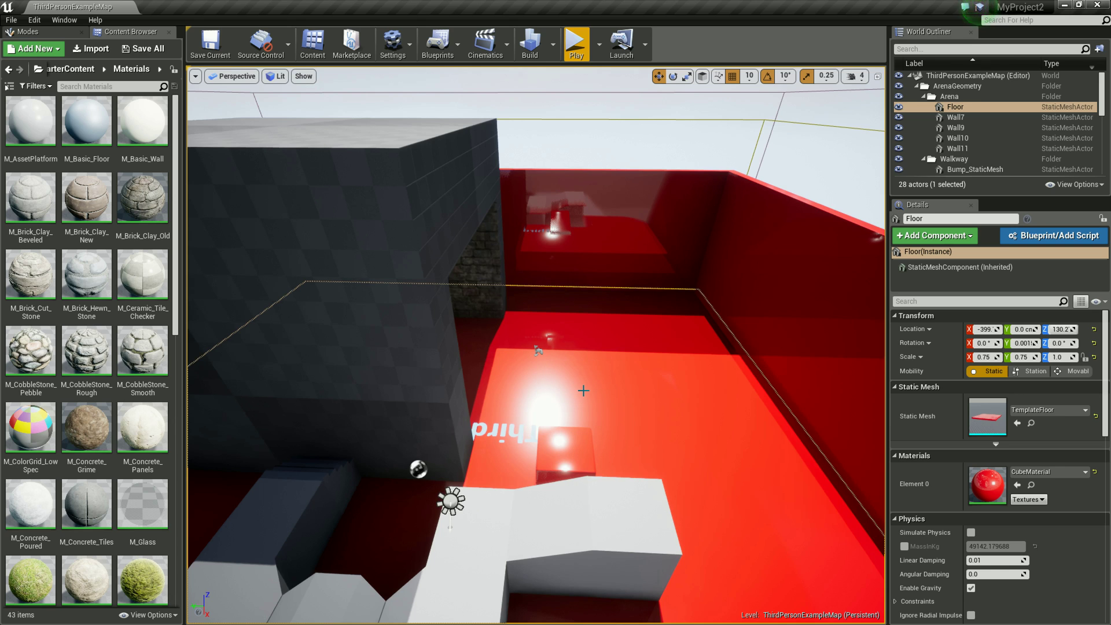